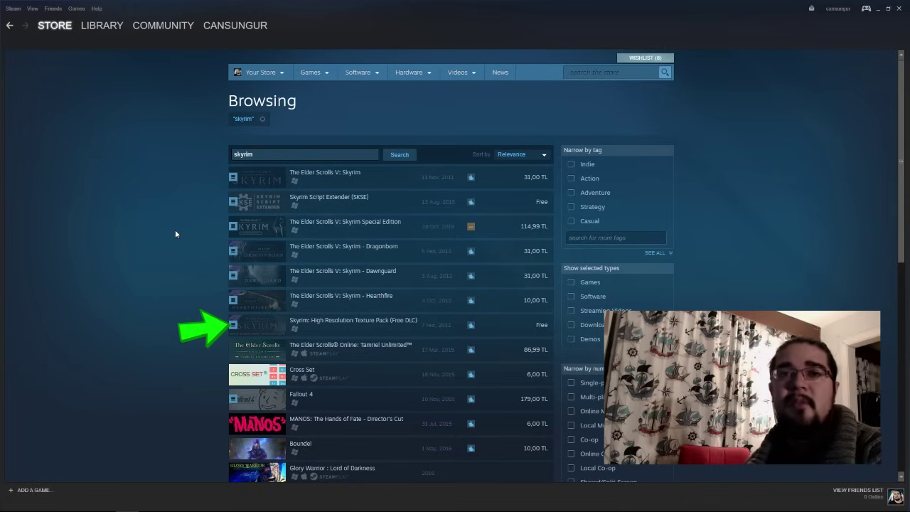
- Open the Skyrim: High Resolution Texture Pack (Free DLC) store page and look over it
{"action": "left_click", "coordinate": [364, 333]}
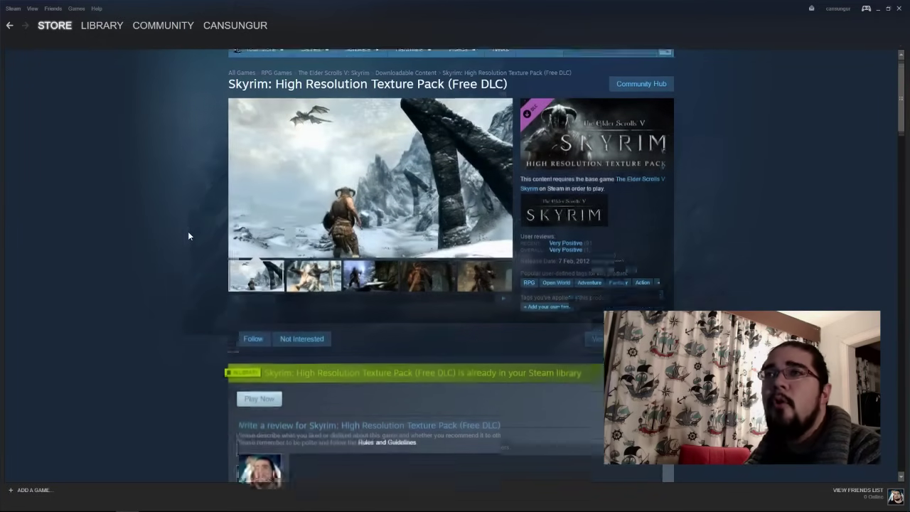
{"action": "scroll", "coordinate": [188, 236], "scroll_direction": "down", "scroll_amount": 2}
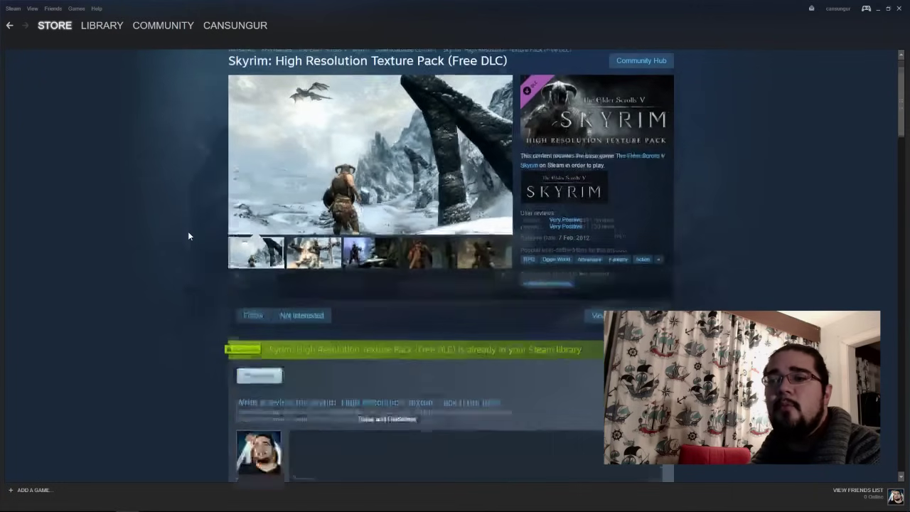
{"action": "scroll", "coordinate": [205, 321], "scroll_direction": "up", "scroll_amount": 2}
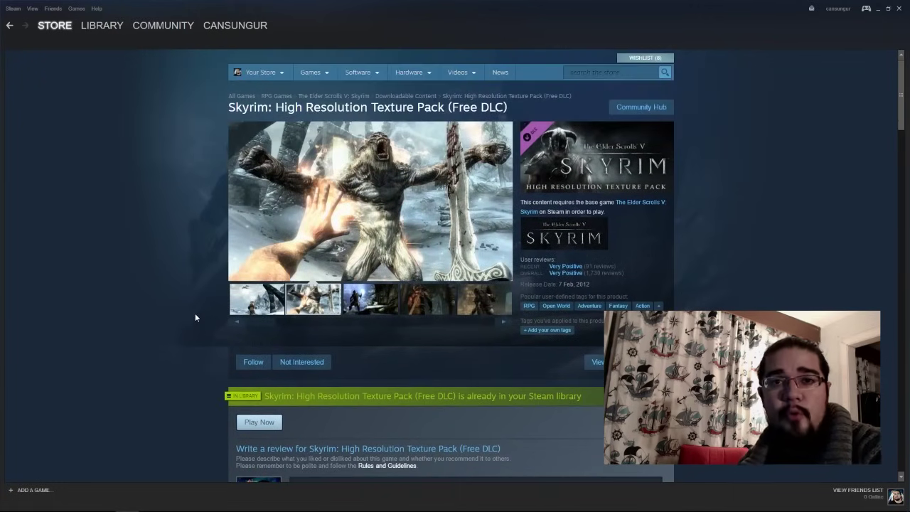
- Launch The Elder Scrolls V: Skyrim from the library, view its data files list, and exit the launcher
{"action": "left_click", "coordinate": [101, 26]}
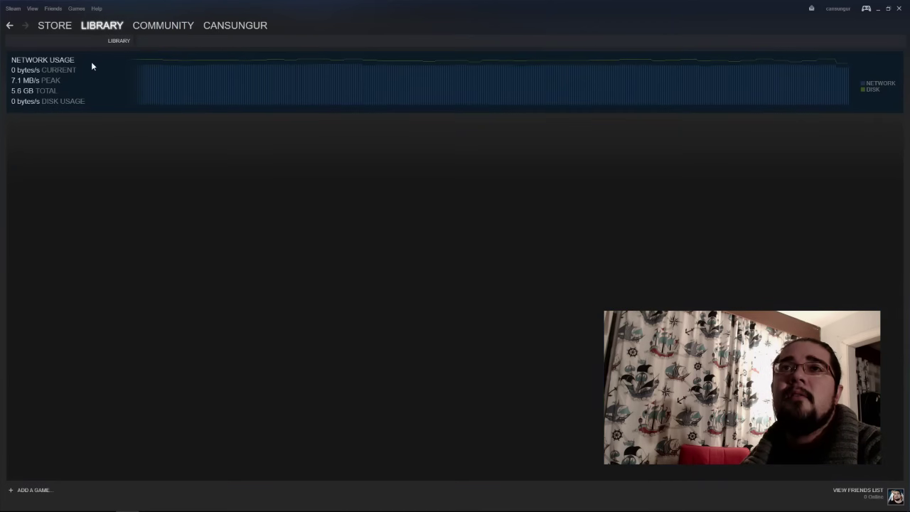
{"action": "left_click", "coordinate": [158, 96]}
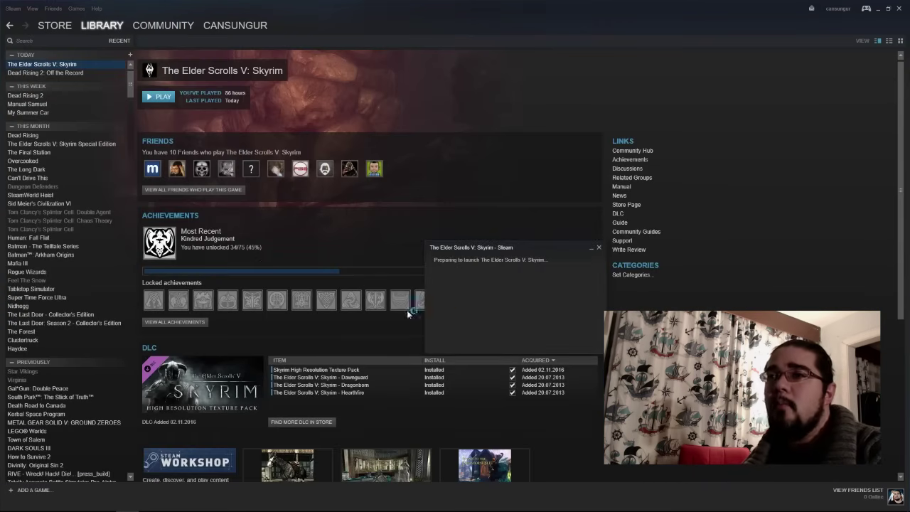
{"action": "left_click", "coordinate": [589, 266]}
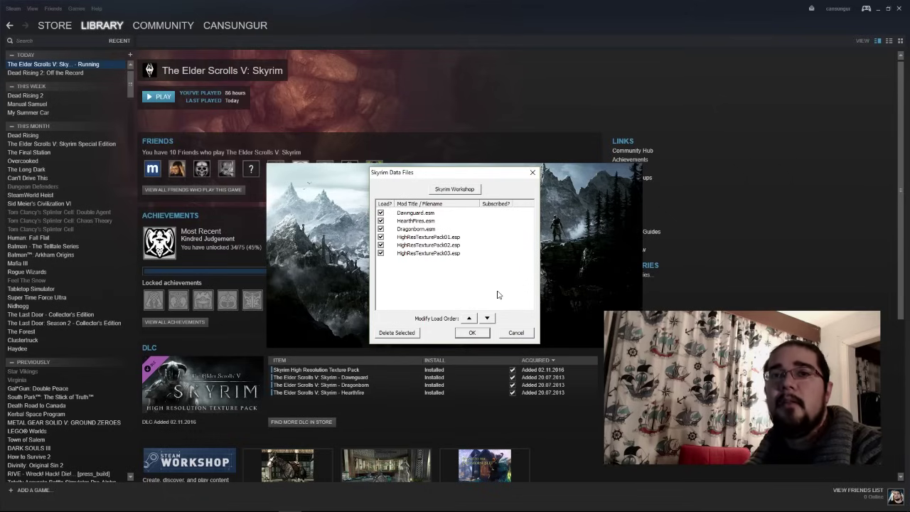
{"action": "left_click", "coordinate": [515, 333]}
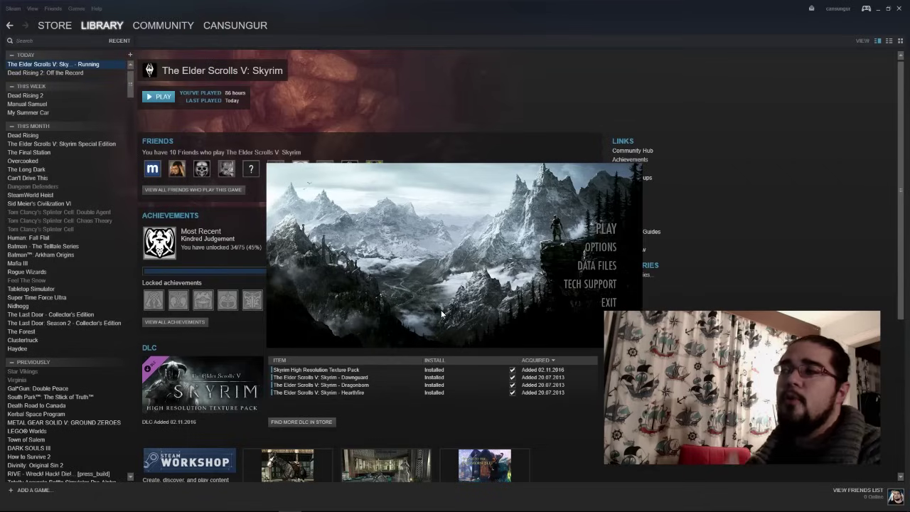
{"action": "left_click", "coordinate": [608, 303]}
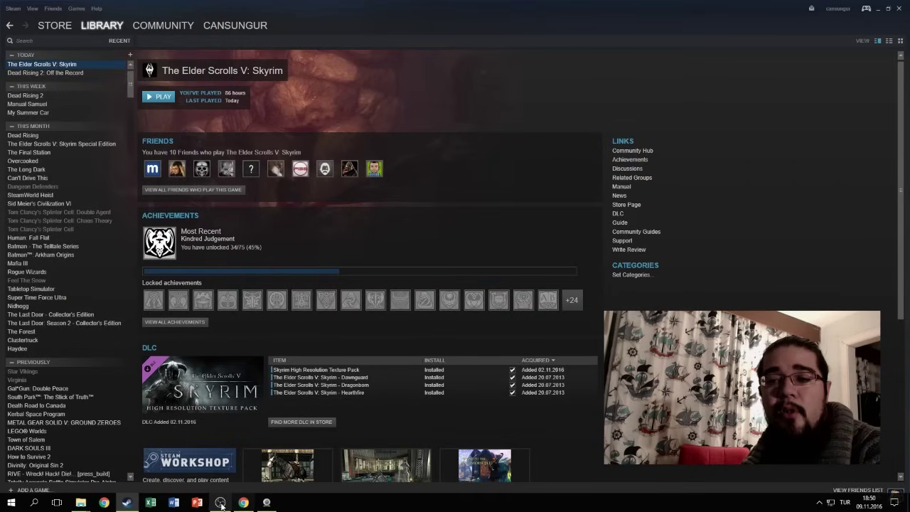
- Switch to File Explorer and select the Skyrim folder in Steam's steamapps\common directory
{"action": "mouse_move", "coordinate": [80, 502]}
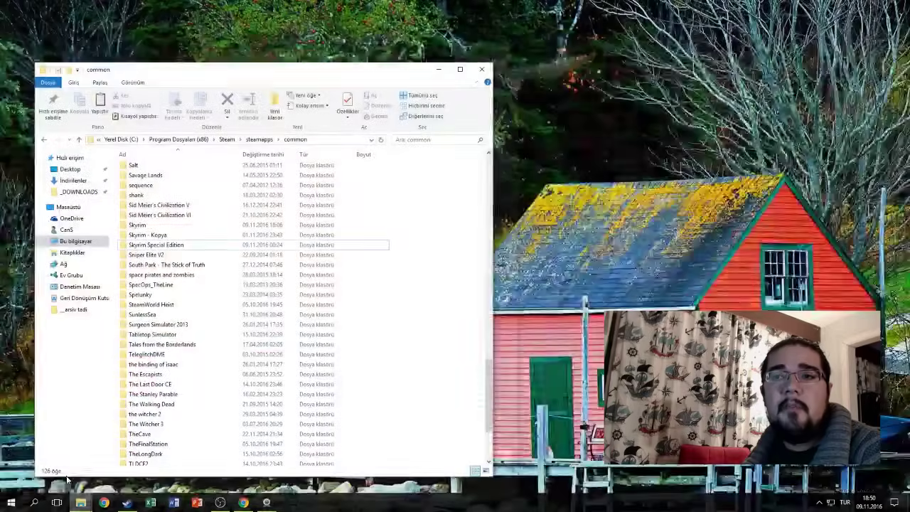
{"action": "left_click", "coordinate": [46, 462]}
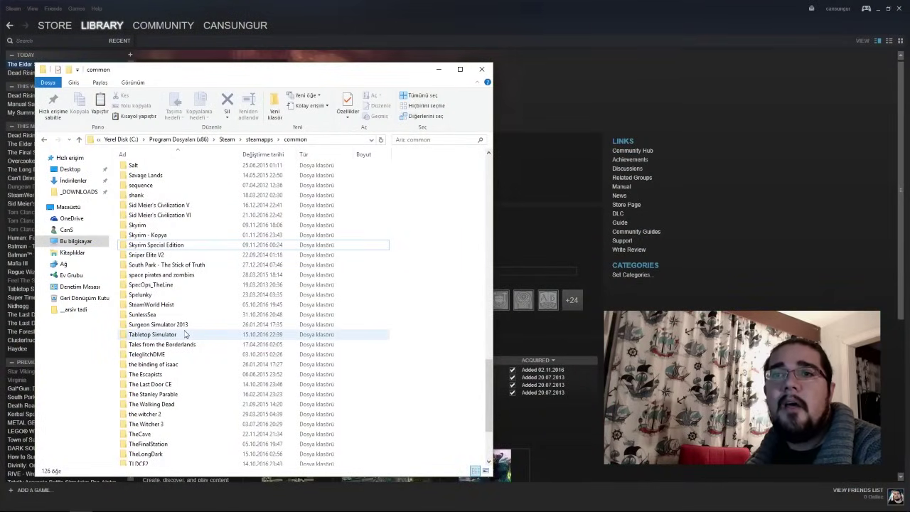
{"action": "left_click", "coordinate": [181, 235]}
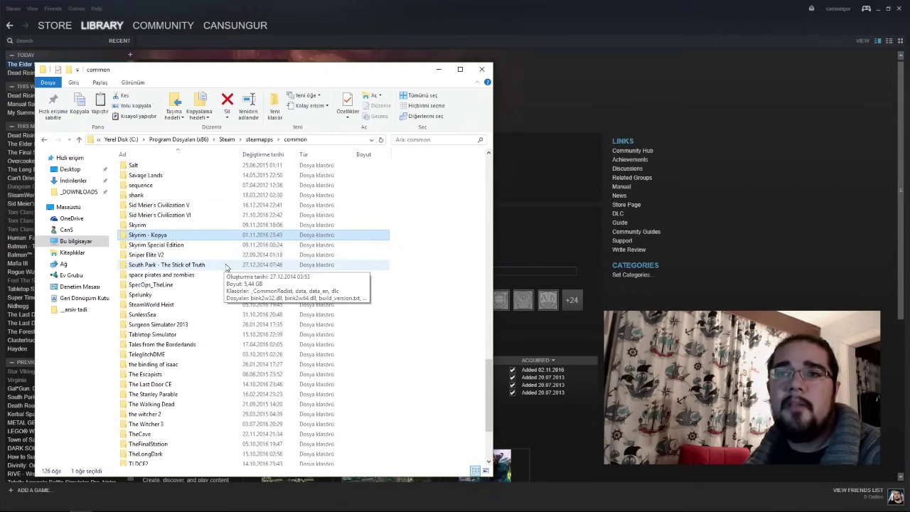
{"action": "left_click", "coordinate": [181, 246]}
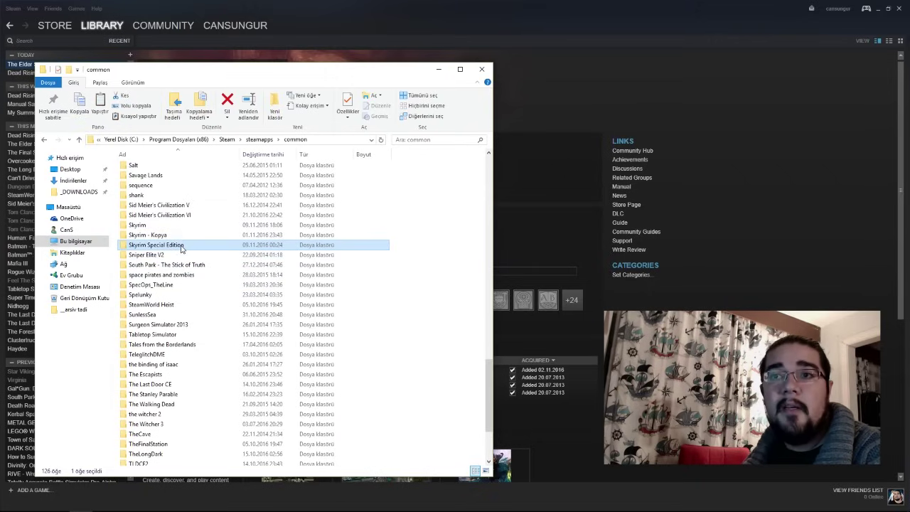
{"action": "left_click", "coordinate": [182, 225]}
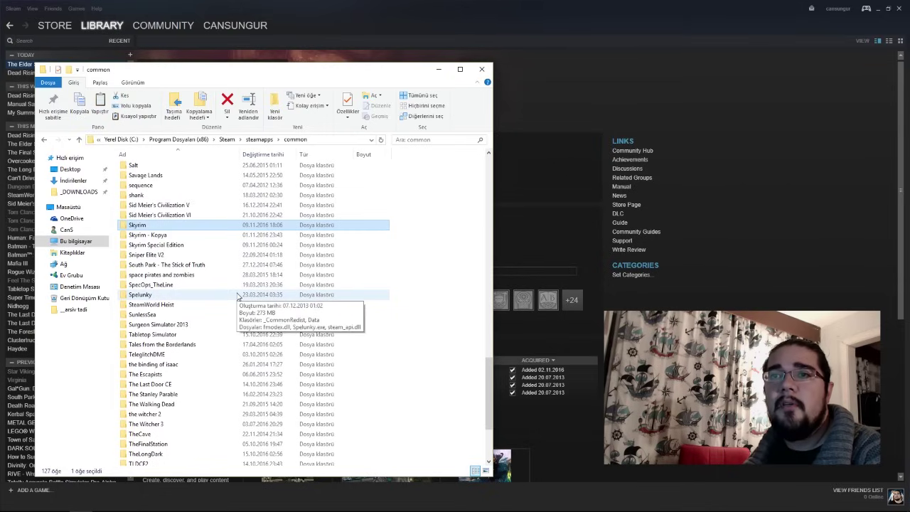
- Try to duplicate the Skyrim folder within steamapps\common
{"action": "key", "text": "ctrl+c"}
{"action": "key", "text": "ctrl+v"}
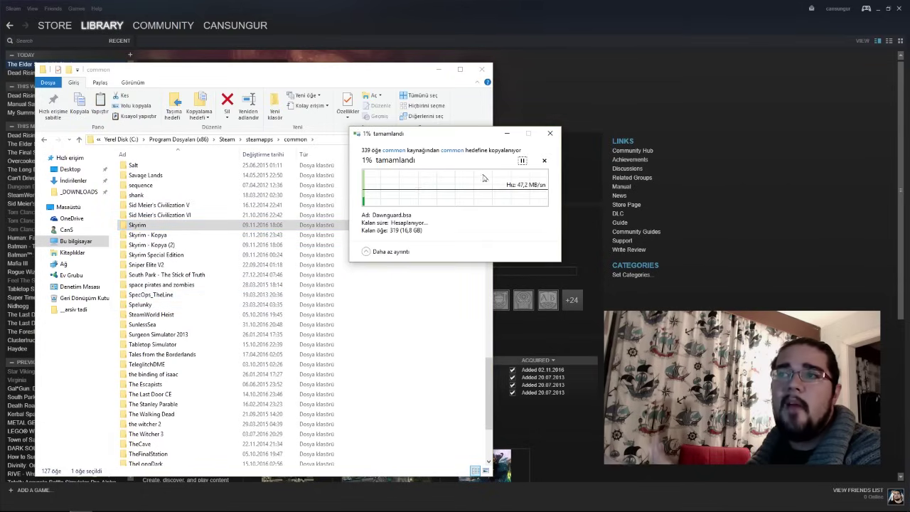
{"action": "left_click", "coordinate": [550, 133]}
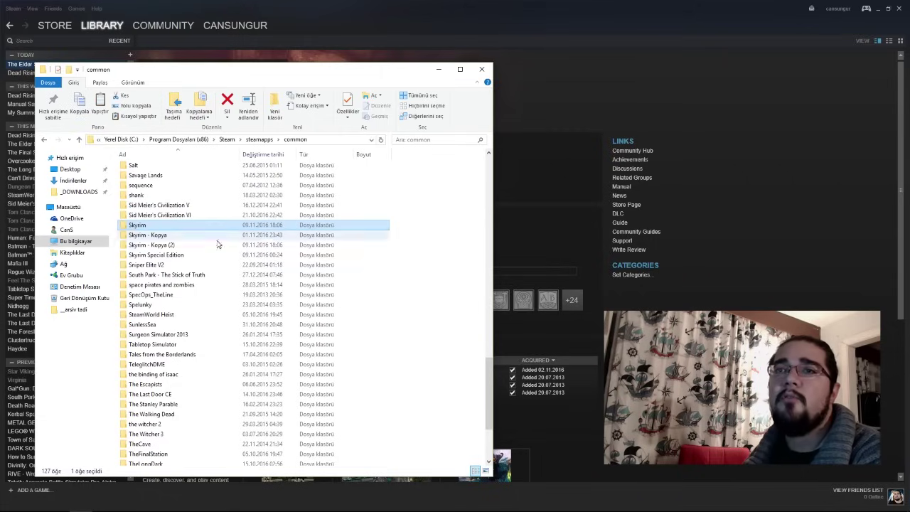
- Delete the partial Skyrim - Kopya (2) folder and open the Skyrim - Kopya folder's name for editing
{"action": "left_click", "coordinate": [186, 245]}
{"action": "key", "text": "Delete"}
{"action": "key", "text": "Return"}
{"action": "left_click", "coordinate": [183, 236]}
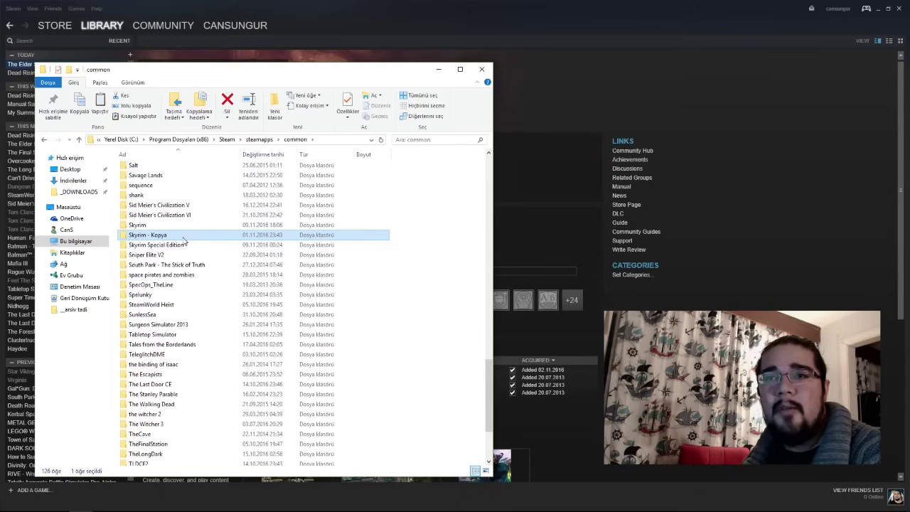
{"action": "mouse_move", "coordinate": [183, 240]}
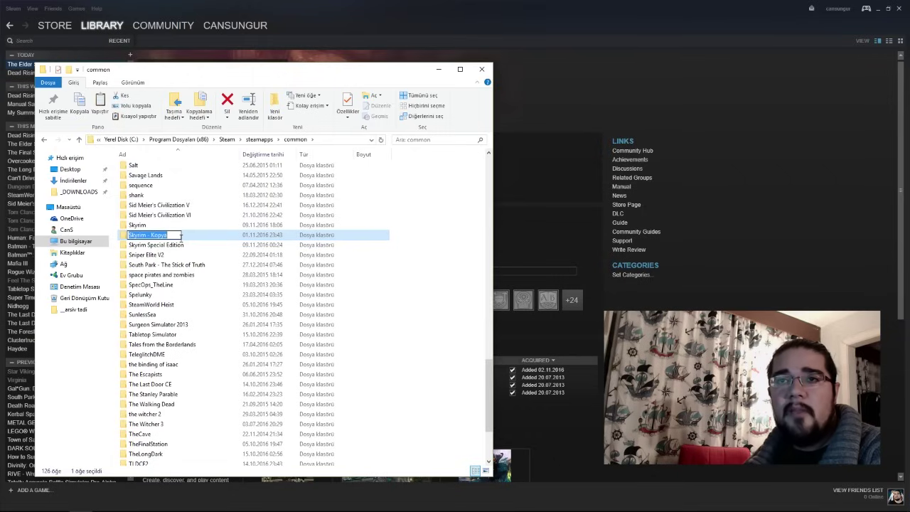
- Open the My Games folder inside the user's Belgeler (Documents) folder
{"action": "left_click", "coordinate": [66, 230]}
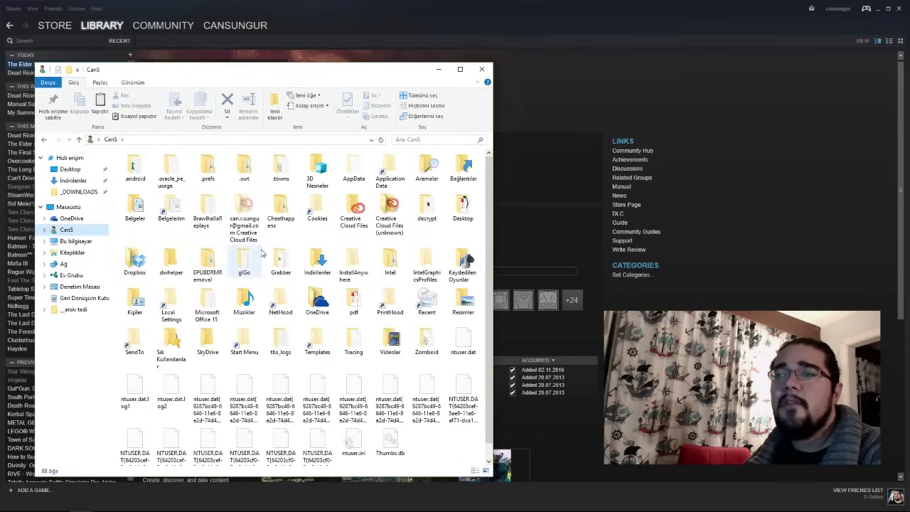
{"action": "double_click", "coordinate": [134, 206]}
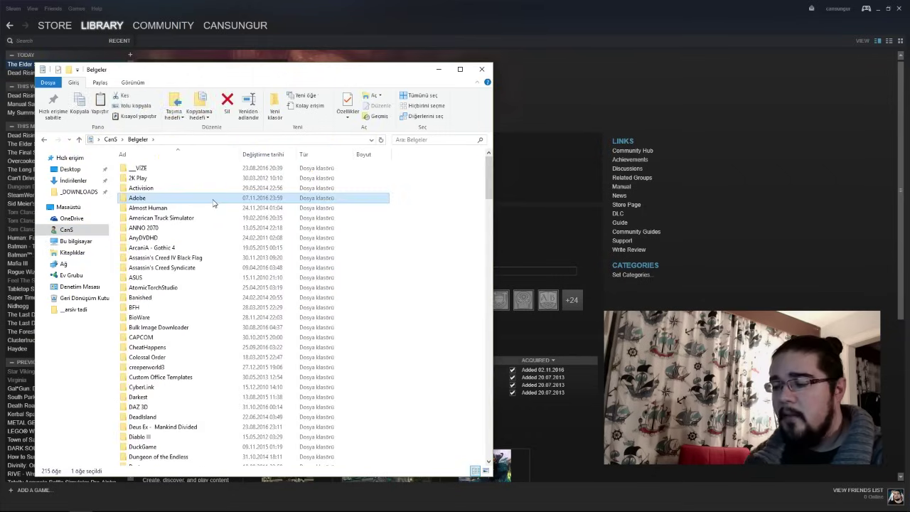
{"action": "scroll", "coordinate": [213, 203], "scroll_direction": "down", "scroll_amount": 20}
{"action": "key", "text": "Down"}
{"action": "key", "text": "Return"}
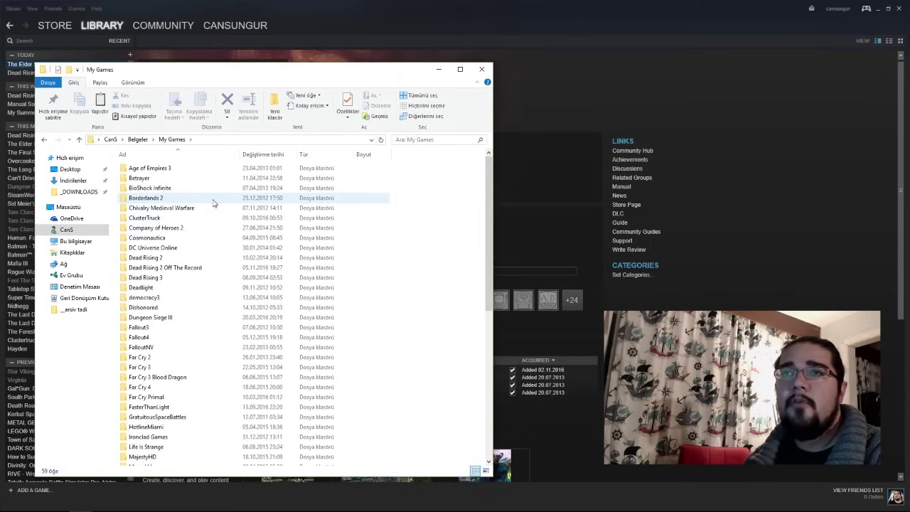
- Open the Skyrim folder in My Games and highlight the Skyrim.ini and SkyrimPrefs.ini files
{"action": "key", "text": "s"}
{"action": "key", "text": "k"}
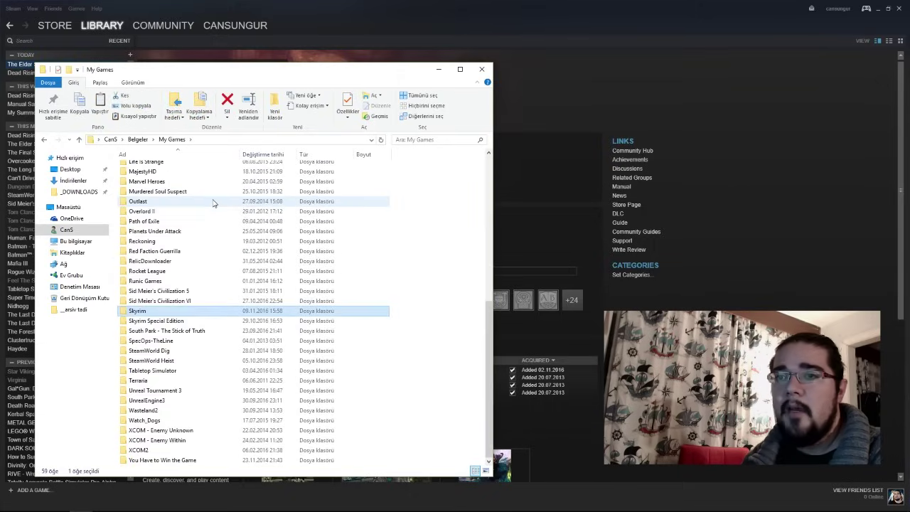
{"action": "key", "text": "Return"}
{"action": "left_click_drag", "start_coordinate": [213, 204], "coordinate": [185, 212]}
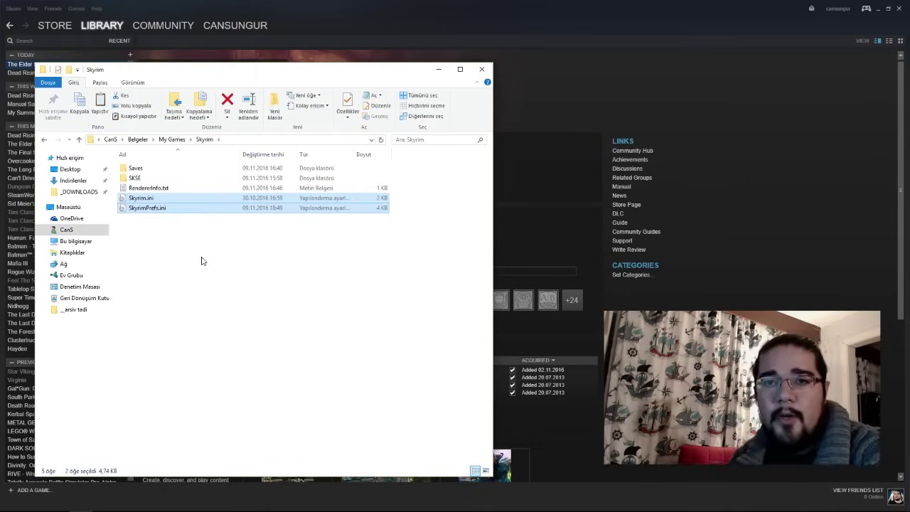
{"action": "left_click_drag", "start_coordinate": [203, 255], "coordinate": [170, 251]}
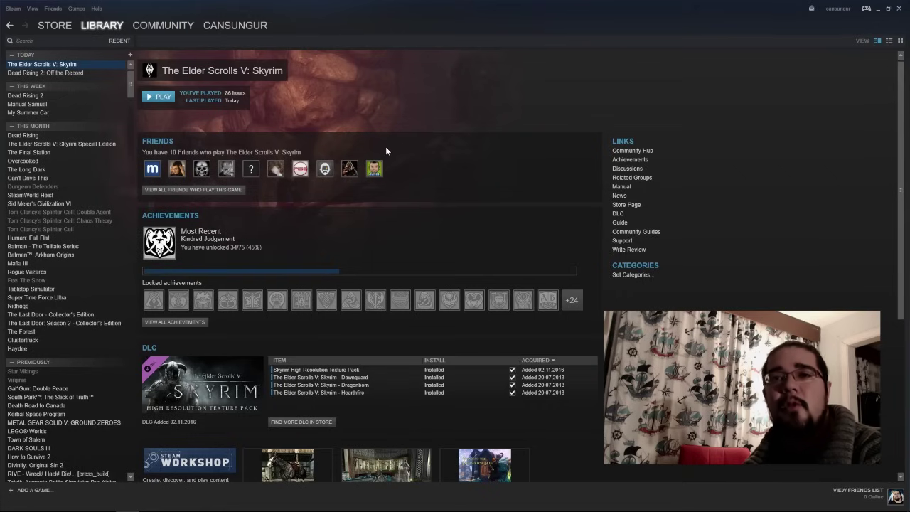
- Switch to Chrome, search Google for "skse" in a new tab, and open the Skyrim Script Extender (SKSE) site
{"action": "left_click", "coordinate": [243, 506]}
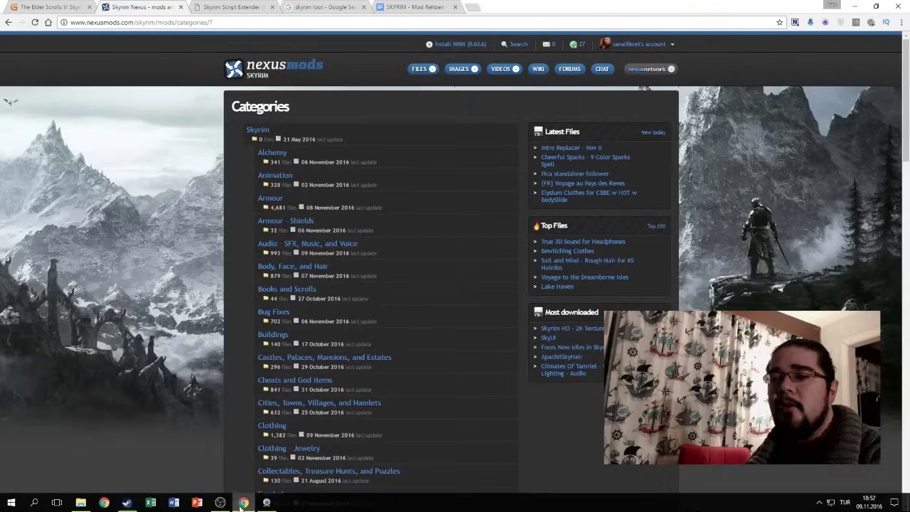
{"action": "key", "text": "ctrl+Tab"}
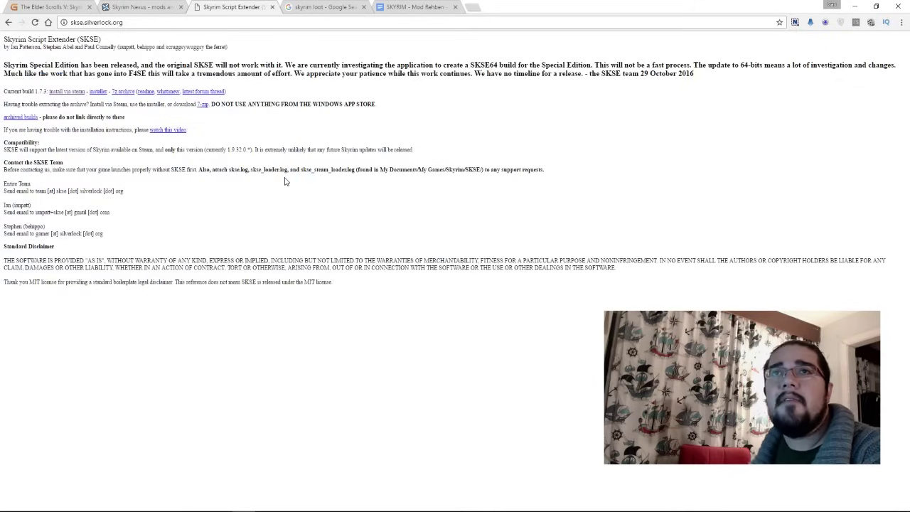
{"action": "key", "text": "ctrl+t"}
{"action": "type", "text": "google.com"}
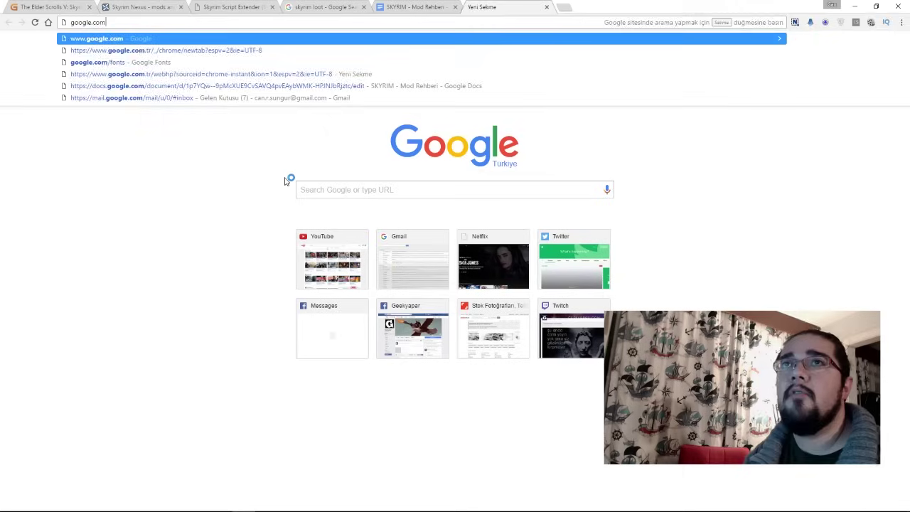
{"action": "key", "text": "Return"}
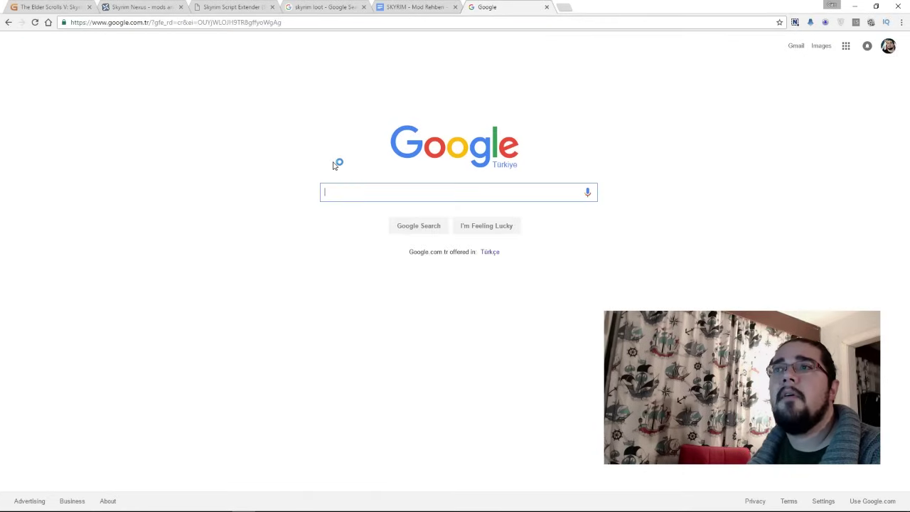
{"action": "type", "text": "skse"}
{"action": "key", "text": "Return"}
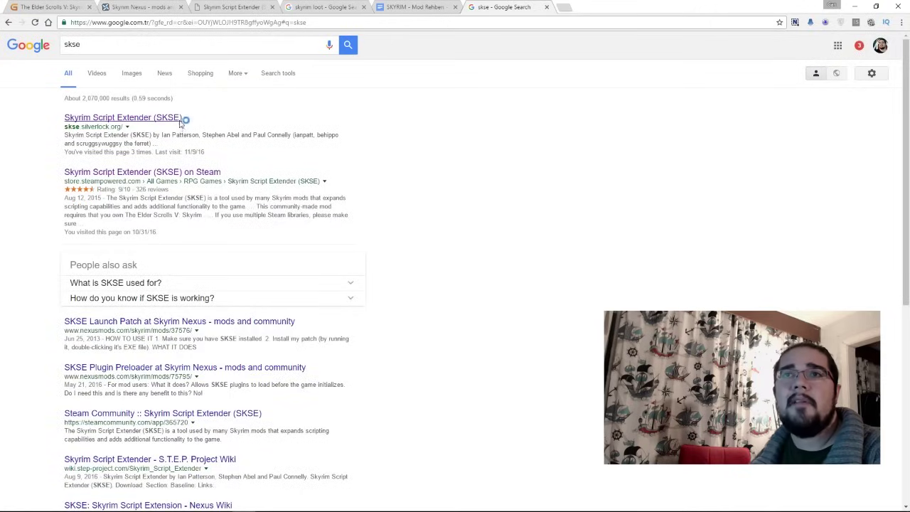
{"action": "left_click", "coordinate": [179, 118]}
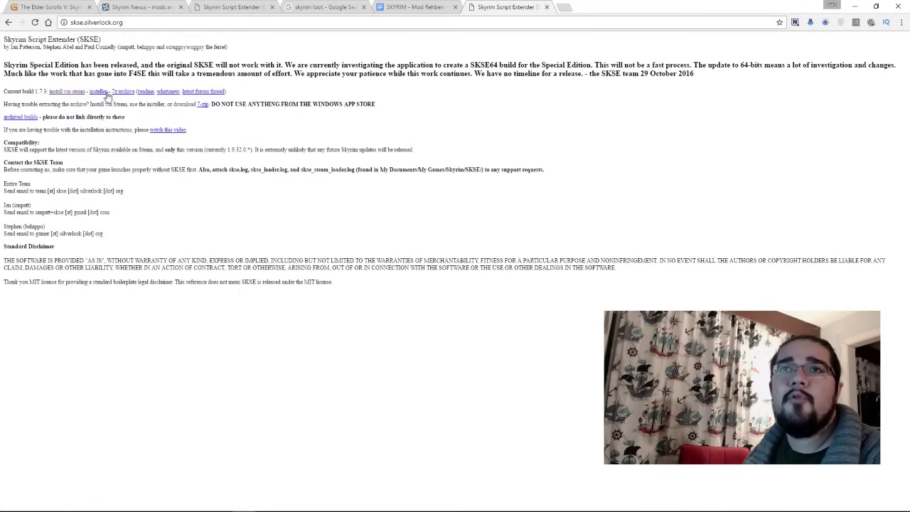
- Download the SKSE 1.7.3 installer and run skse_1_07_03_installer.exe from the _DOWNLOADS folder
{"action": "mouse_move", "coordinate": [90, 89]}
{"action": "left_mouse_down"}
{"action": "mouse_move", "coordinate": [97, 106]}
{"action": "mouse_move", "coordinate": [108, 92]}
{"action": "left_mouse_up"}
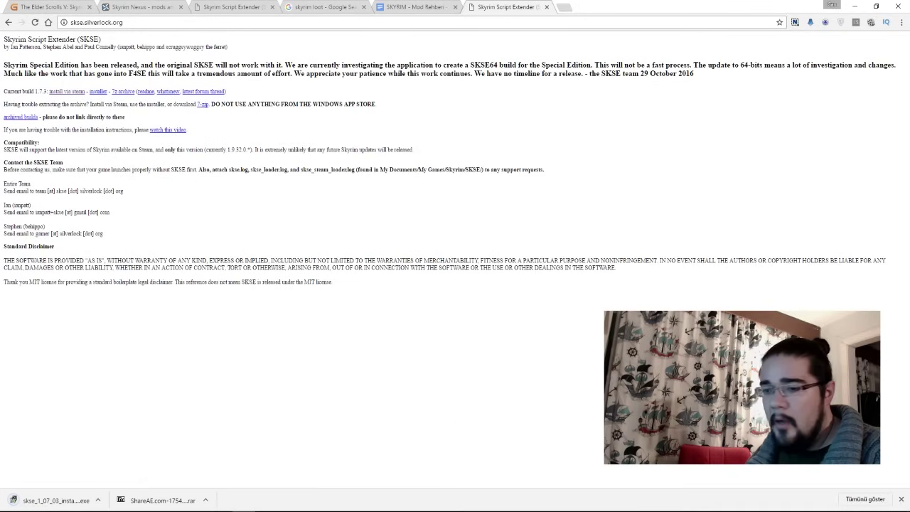
{"action": "key", "text": "alt+Tab"}
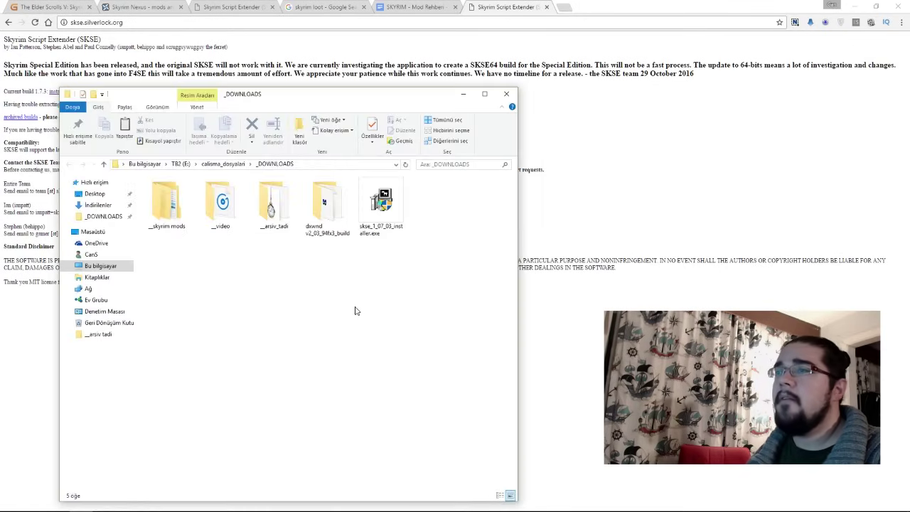
{"action": "double_click", "coordinate": [388, 216]}
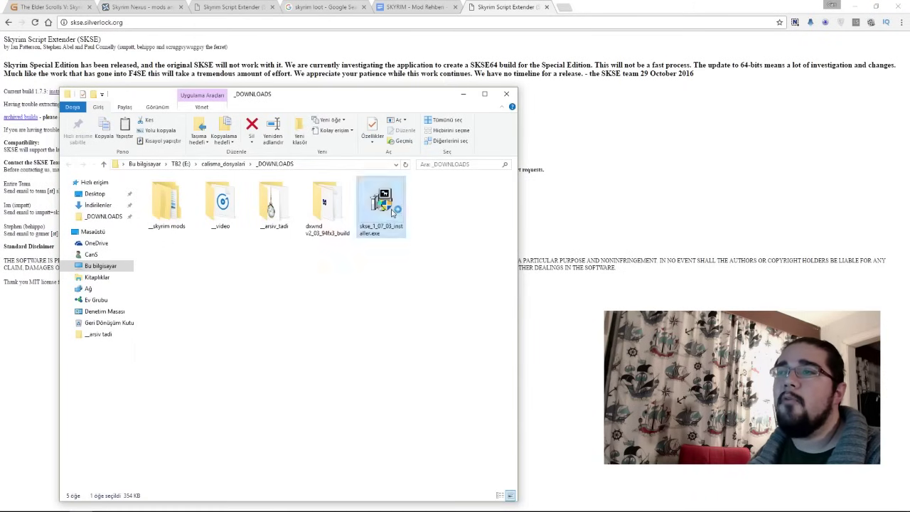
- Install SKSE Core with the Desktop Shortcut into the steamapps\common\Skyrim directory
{"action": "left_click", "coordinate": [480, 243]}
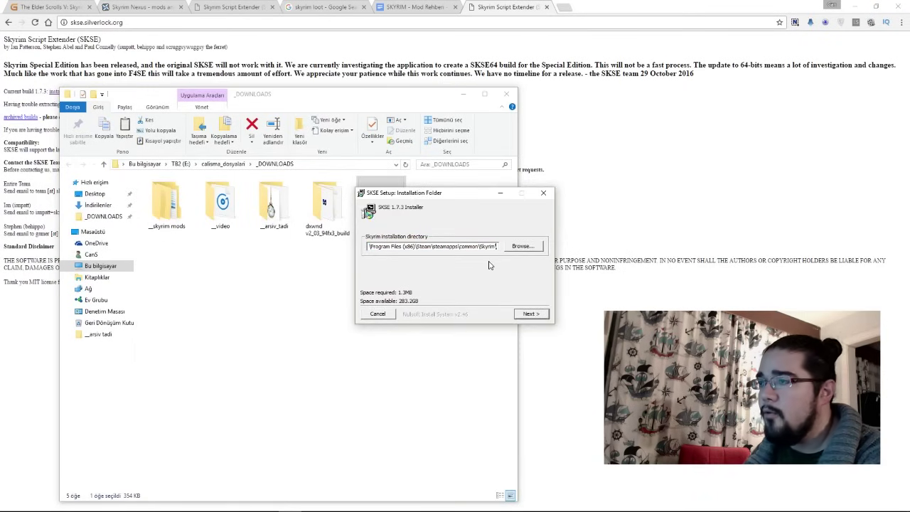
{"action": "left_click", "coordinate": [532, 314]}
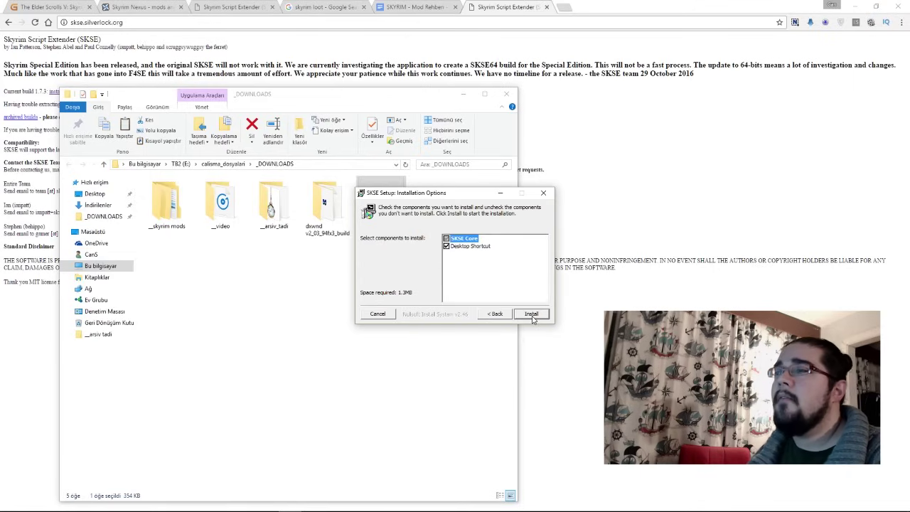
{"action": "left_click", "coordinate": [532, 317]}
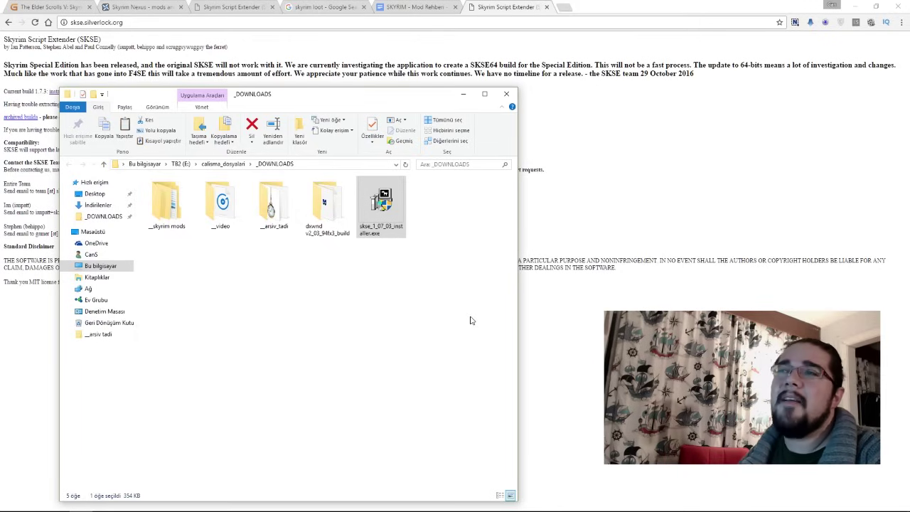
- Close the _DOWNLOADS window and highlight the Skyrim Special Edition notice on the SKSE page
{"action": "left_click", "coordinate": [470, 321]}
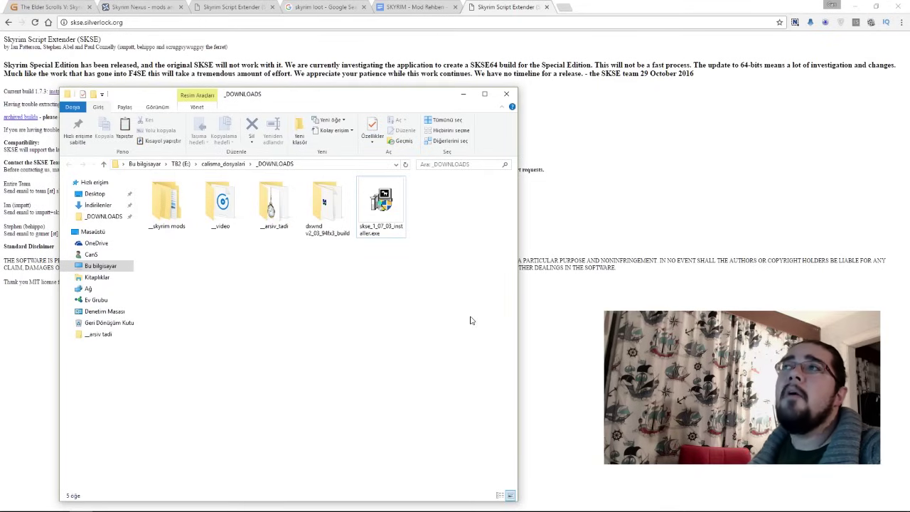
{"action": "left_click", "coordinate": [507, 93]}
{"action": "triple_click", "coordinate": [512, 72]}
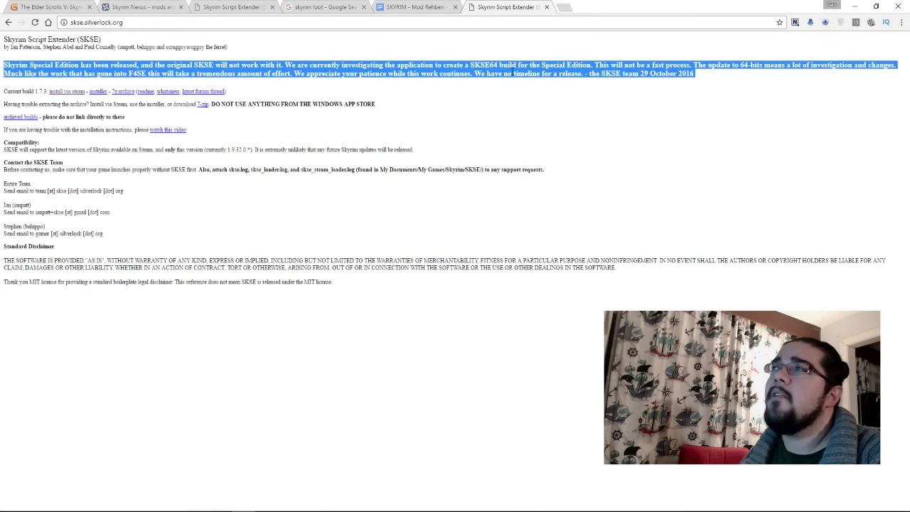
{"action": "left_click", "coordinate": [490, 133]}
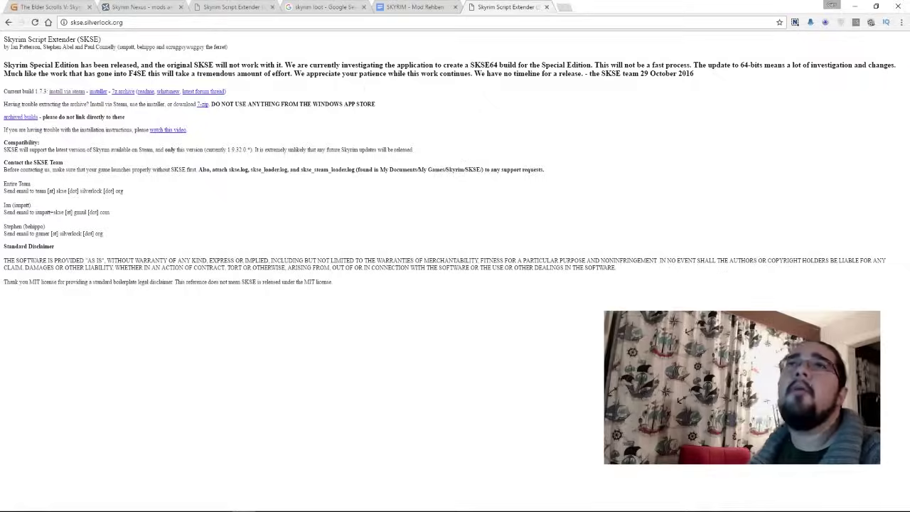
- Open the Skyrim section of Nexus Mods and look through the news on its front page
{"action": "left_click", "coordinate": [143, 7]}
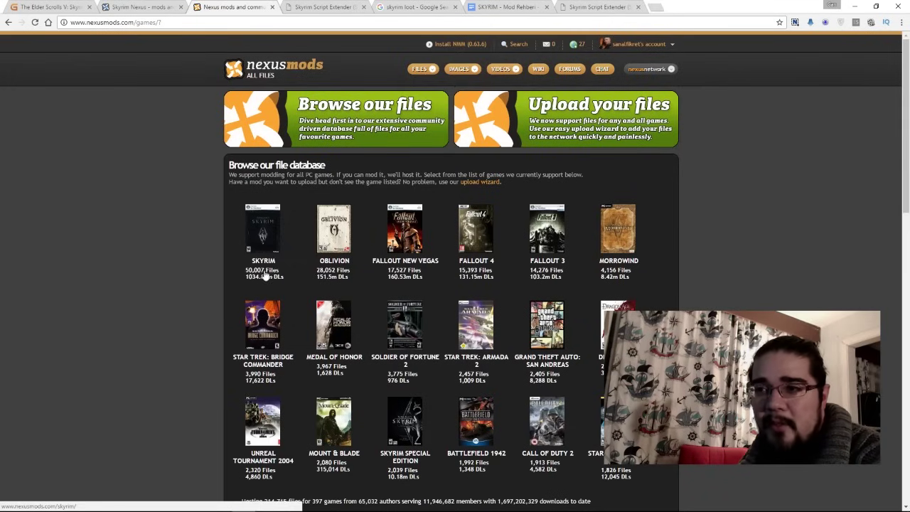
{"action": "left_click", "coordinate": [266, 226]}
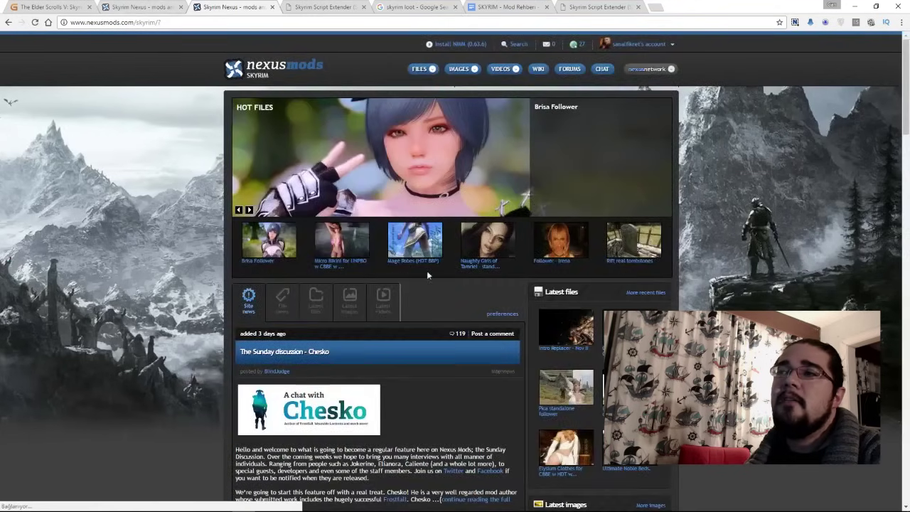
{"action": "scroll", "coordinate": [446, 235], "scroll_direction": "down", "scroll_amount": 2}
{"action": "scroll", "coordinate": [446, 236], "scroll_direction": "down", "scroll_amount": 8}
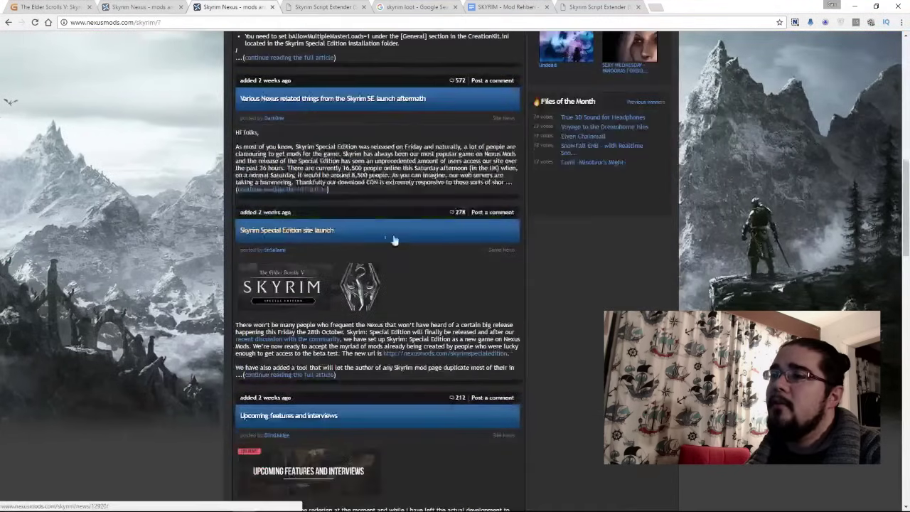
- Open the Nexus Mod Manager page from the Skyrim categories page, look over its features and highlight its title
{"action": "left_click", "coordinate": [177, 12]}
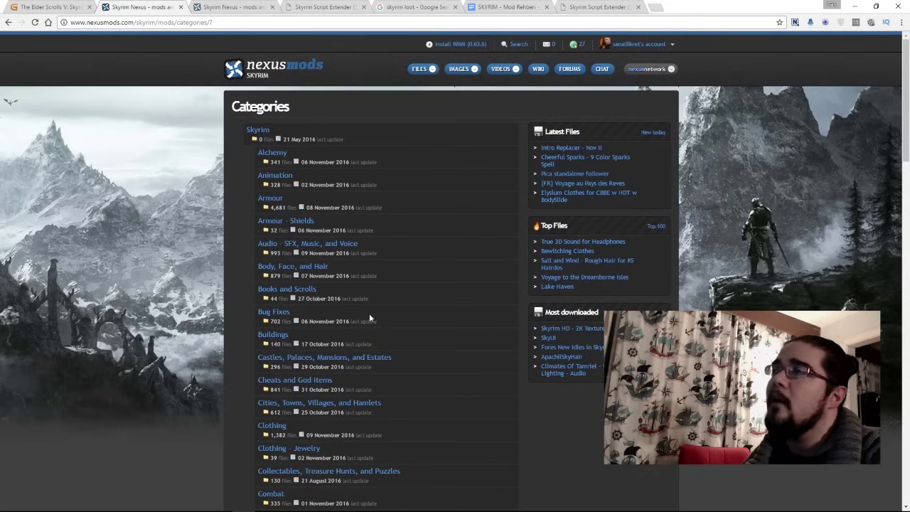
{"action": "left_click", "coordinate": [458, 44]}
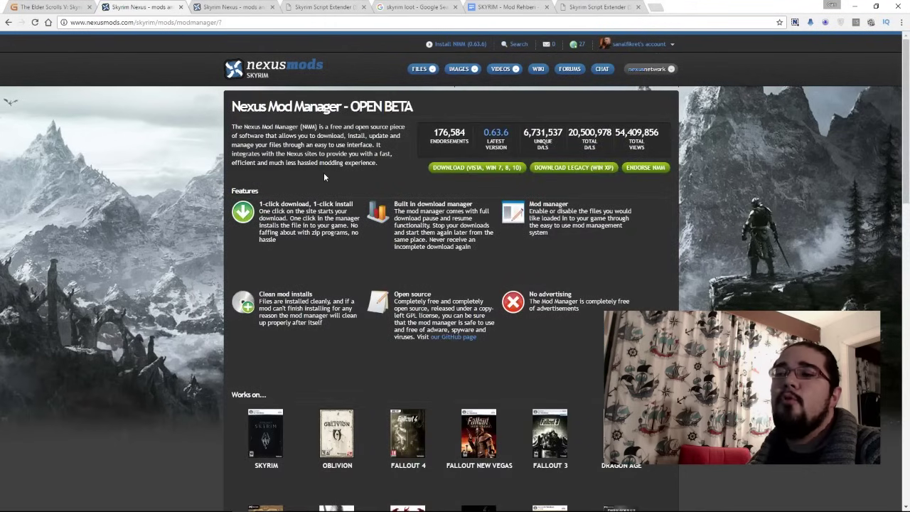
{"action": "scroll", "coordinate": [324, 176], "scroll_direction": "down", "scroll_amount": 3}
{"action": "scroll", "coordinate": [325, 177], "scroll_direction": "up", "scroll_amount": 3}
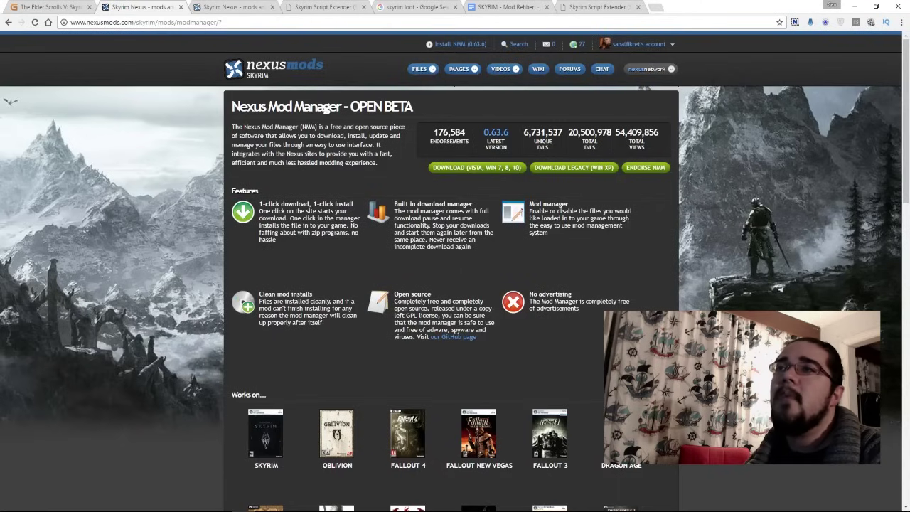
{"action": "left_click_drag", "start_coordinate": [231, 106], "coordinate": [341, 107]}
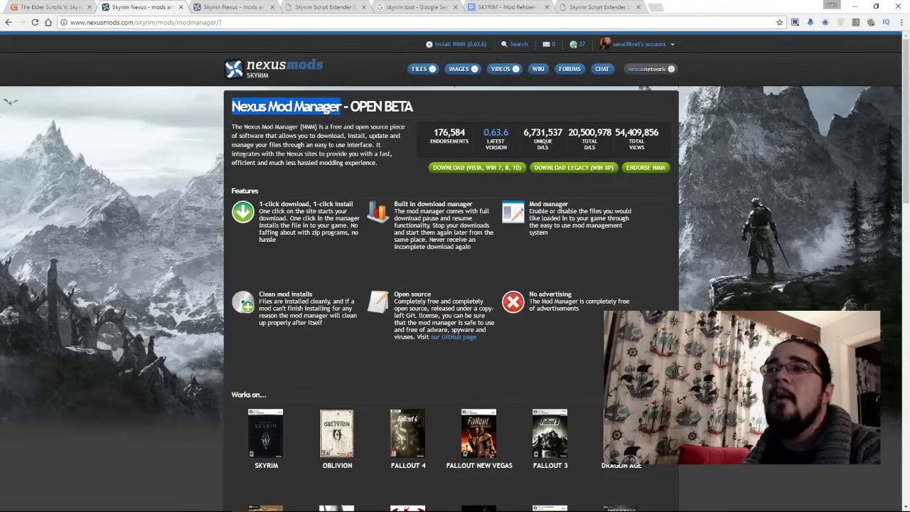
{"action": "left_click", "coordinate": [320, 152]}
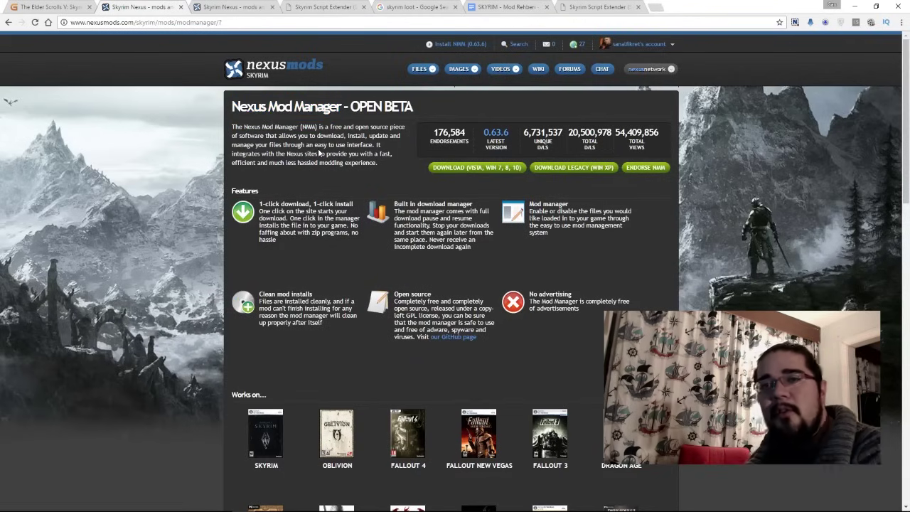
{"action": "left_click_drag", "start_coordinate": [342, 107], "coordinate": [241, 107]}
- Download the Nexus Mod Manager 0.63.6 installer through the manual download link and close the download notice
{"action": "left_click", "coordinate": [562, 170]}
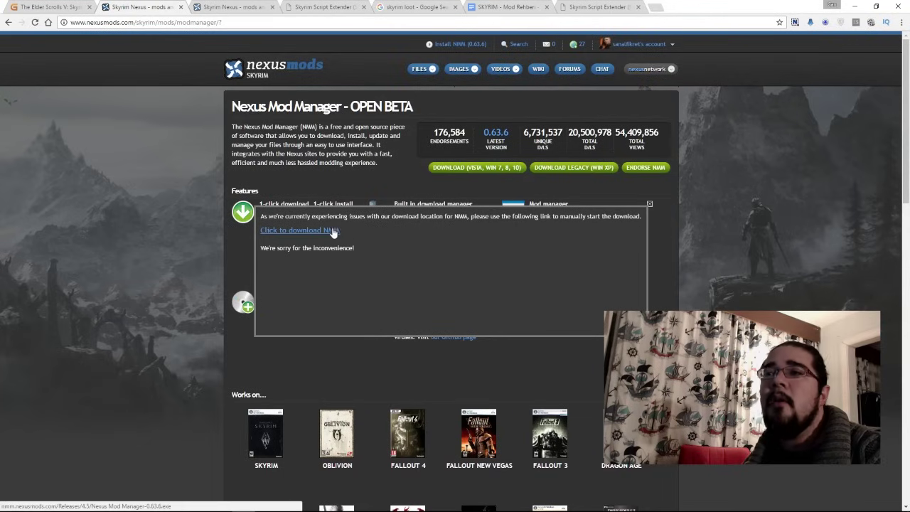
{"action": "left_click", "coordinate": [332, 232]}
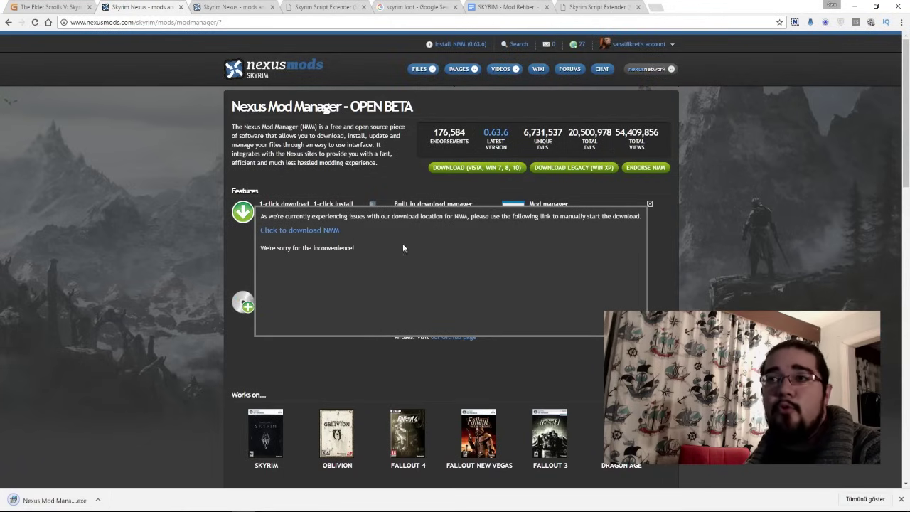
{"action": "left_click", "coordinate": [650, 204]}
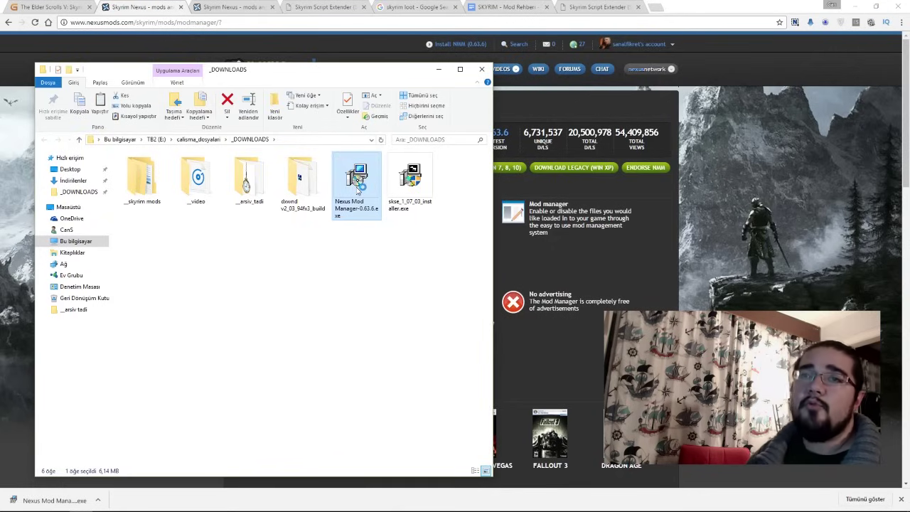
- Run Nexus Mod Manager-0.63.6.exe from _DOWNLOADS and install it in the default folder with a desktop shortcut and file associations, launching it on completion
{"action": "double_click", "coordinate": [359, 189]}
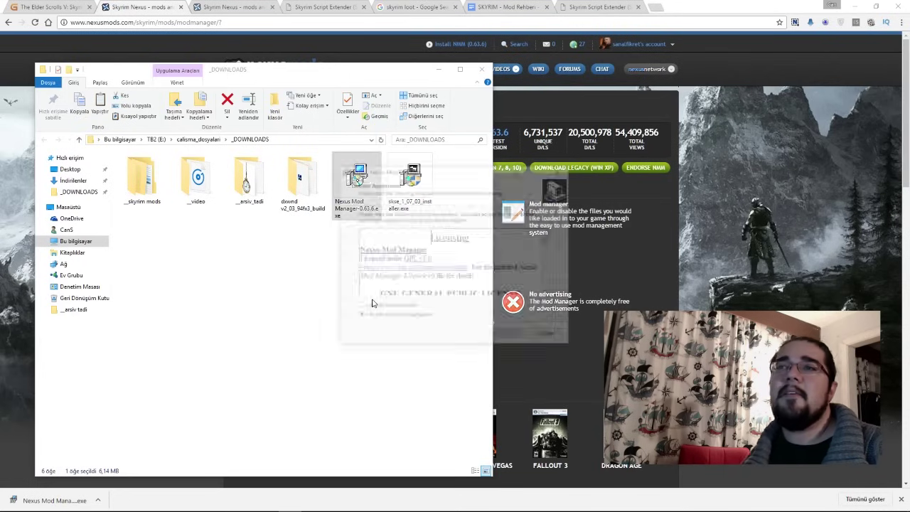
{"action": "left_click", "coordinate": [379, 307]}
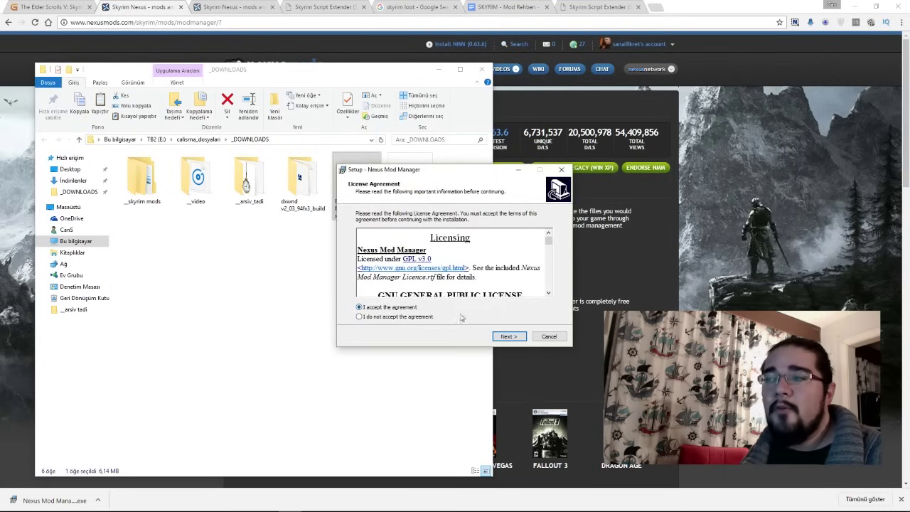
{"action": "left_click", "coordinate": [509, 337]}
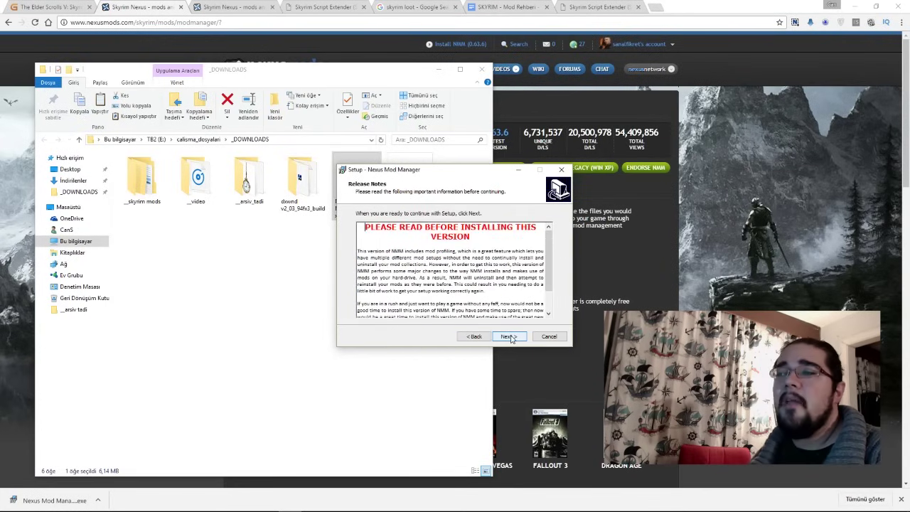
{"action": "left_click", "coordinate": [509, 337]}
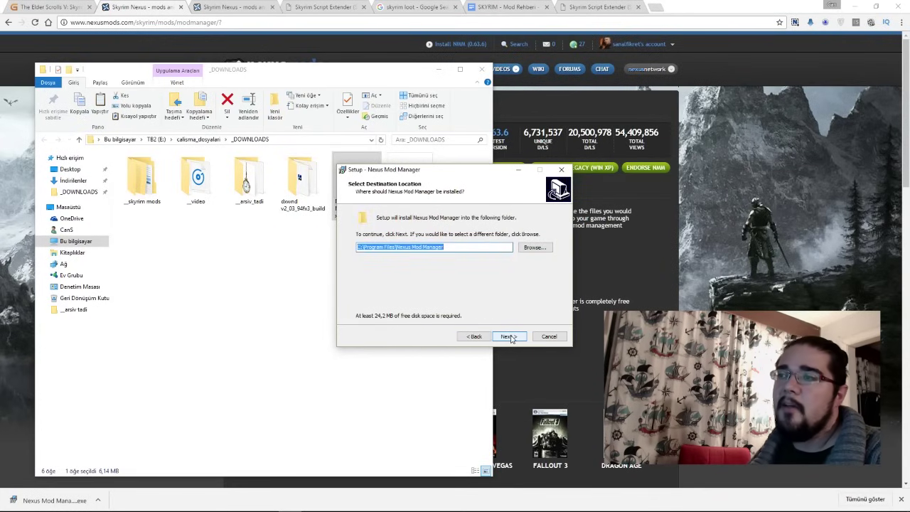
{"action": "left_click", "coordinate": [509, 337]}
{"action": "left_click", "coordinate": [509, 337]}
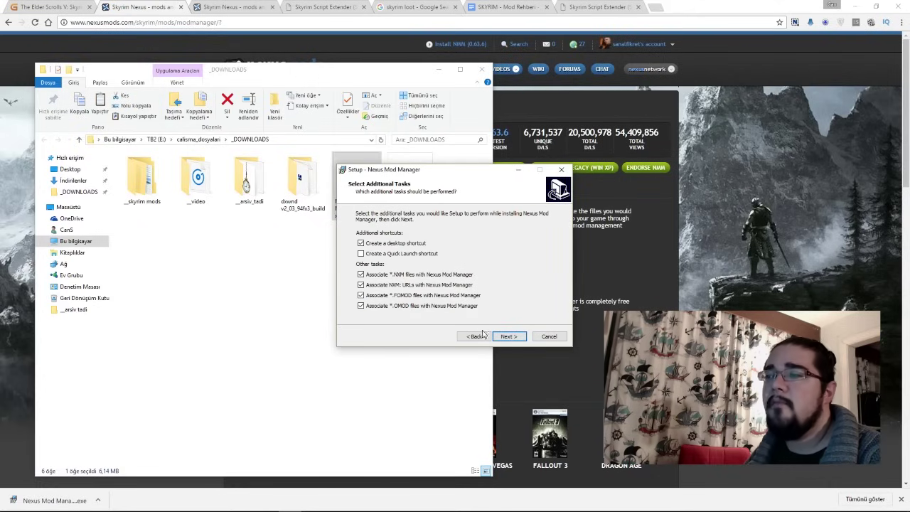
{"action": "left_click", "coordinate": [509, 337]}
{"action": "left_click", "coordinate": [509, 337]}
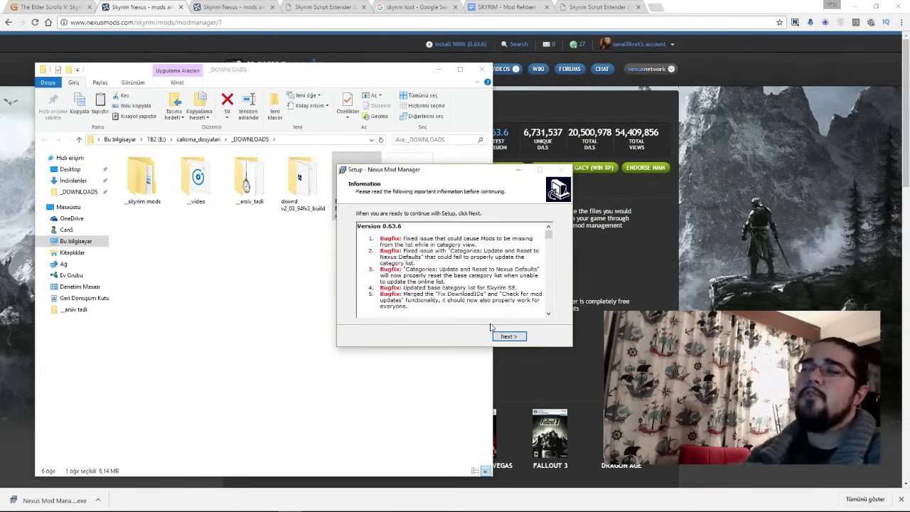
{"action": "left_click", "coordinate": [515, 339]}
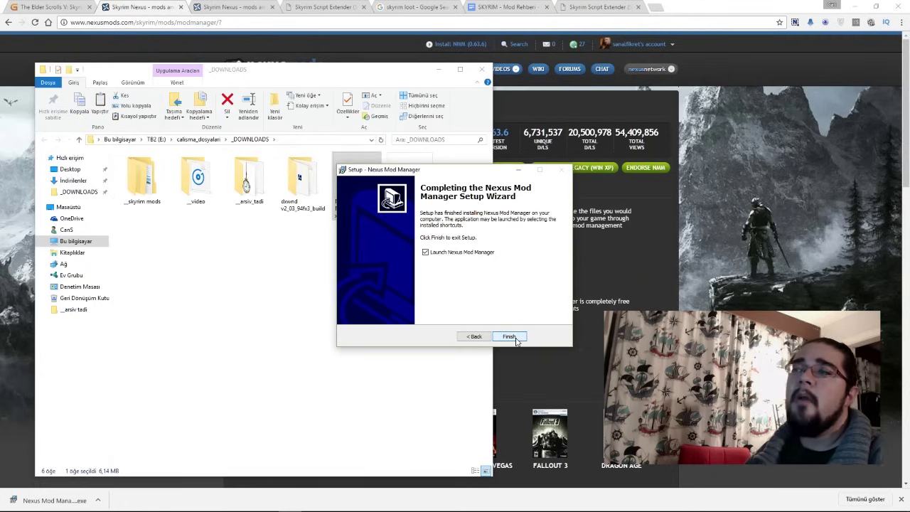
{"action": "left_click", "coordinate": [515, 339]}
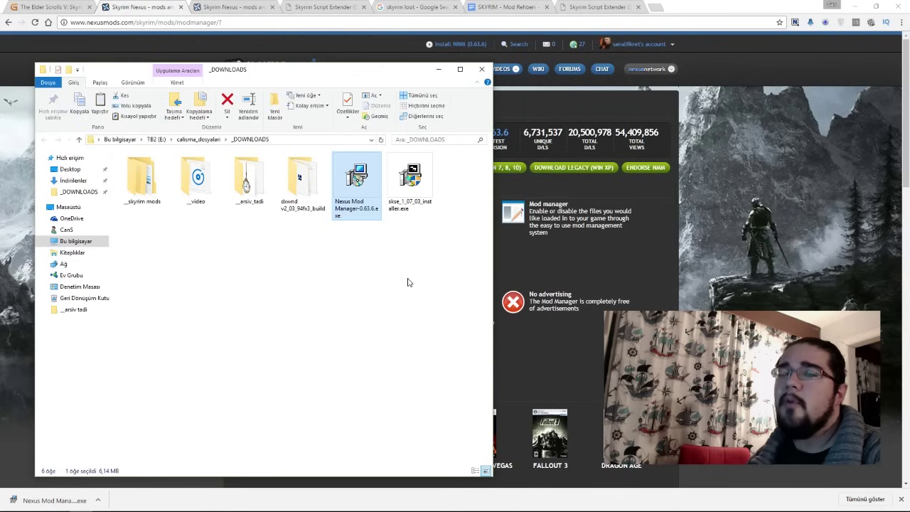
- Examine the Mod Directory, Install Info and Virtual Install paths in Skyrim Setup by highlighting them
{"action": "left_click_drag", "start_coordinate": [411, 154], "coordinate": [291, 153]}
{"action": "left_click_drag", "start_coordinate": [435, 175], "coordinate": [289, 175]}
{"action": "left_click_drag", "start_coordinate": [400, 257], "coordinate": [270, 256]}
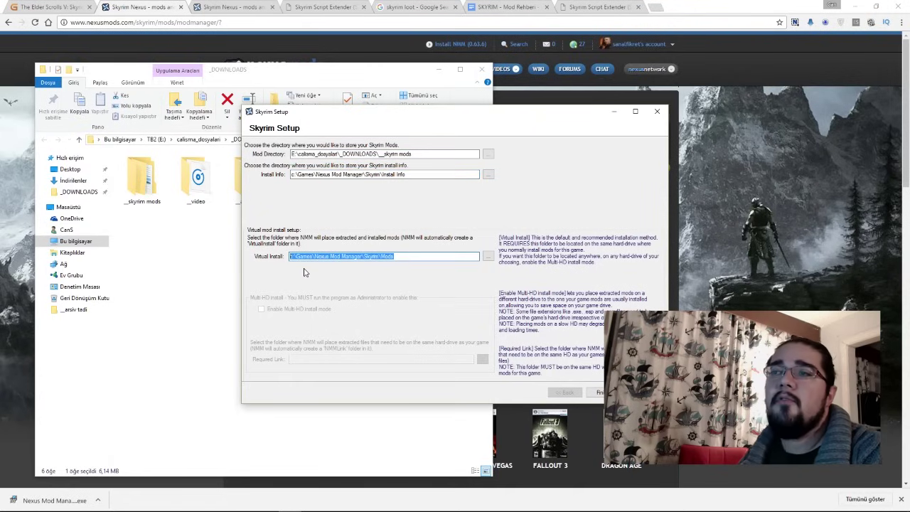
{"action": "left_click", "coordinate": [373, 258]}
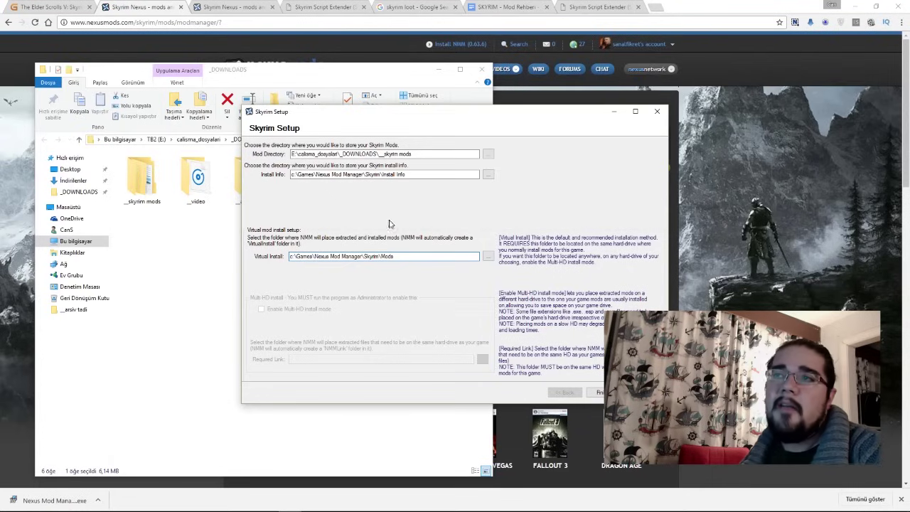
{"action": "left_click_drag", "start_coordinate": [416, 153], "coordinate": [264, 160]}
{"action": "left_click", "coordinate": [421, 158]}
{"action": "left_click_drag", "start_coordinate": [421, 158], "coordinate": [259, 155]}
{"action": "left_click", "coordinate": [347, 161]}
{"action": "double_click", "coordinate": [357, 155]}
{"action": "left_click", "coordinate": [429, 154]}
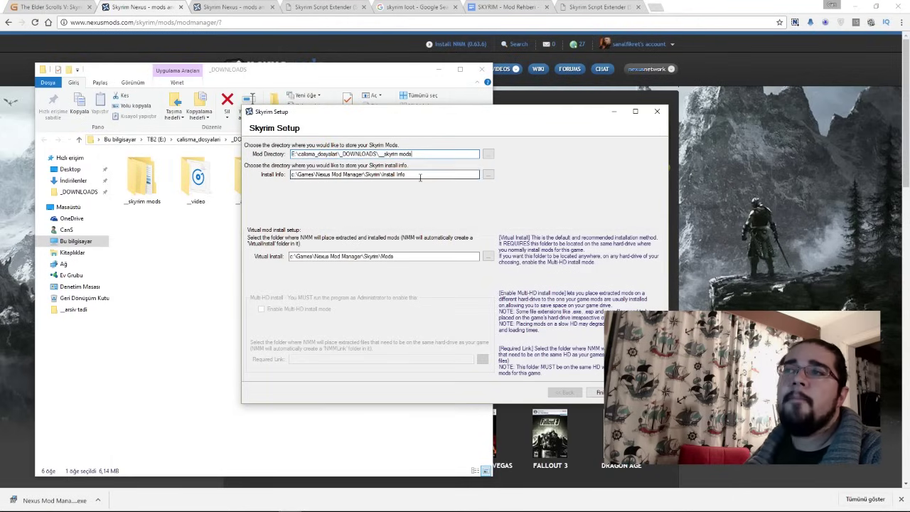
{"action": "left_click", "coordinate": [405, 257]}
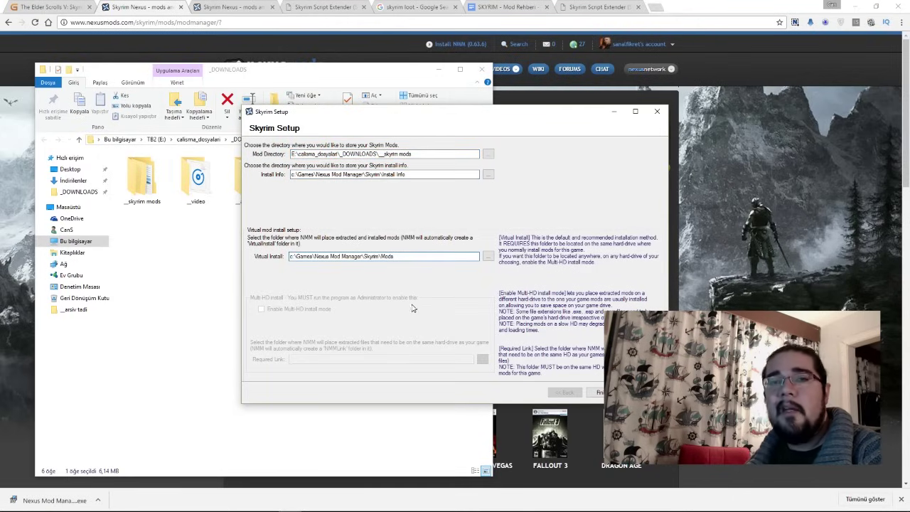
- Finish Skyrim Setup with the existing folder paths and dismiss the startup dialogs to open Nexus Mod Manager
{"action": "left_click", "coordinate": [600, 393]}
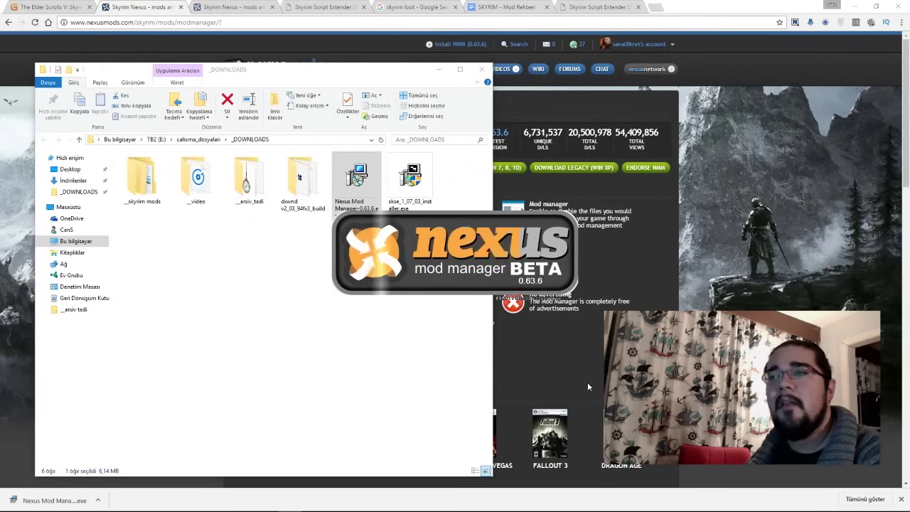
{"action": "left_click", "coordinate": [495, 342]}
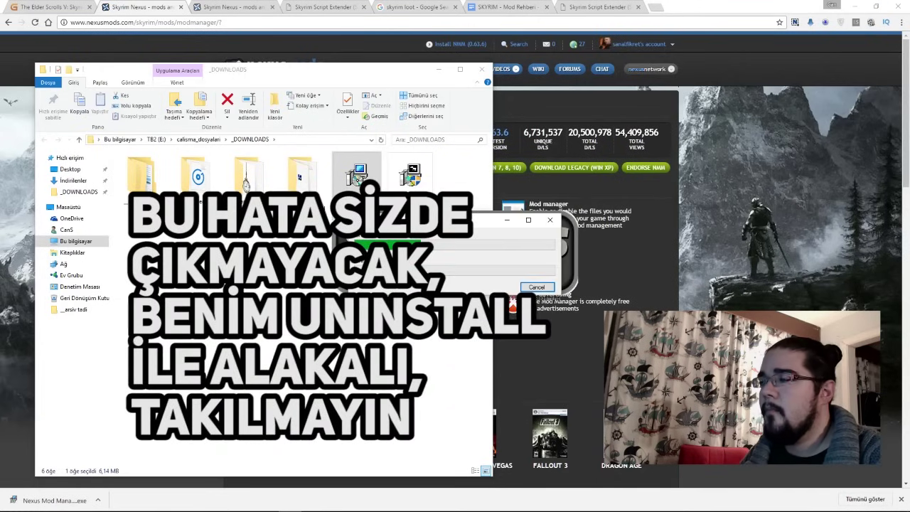
{"action": "left_click", "coordinate": [535, 342]}
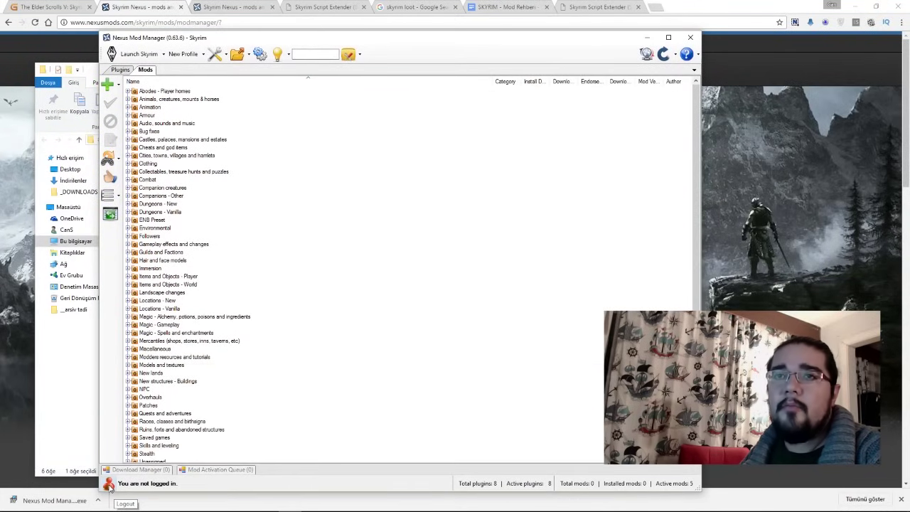
- Switch to Chrome to check the signed-in Nexus account, and return to Nexus Mod Manager
{"action": "left_click", "coordinate": [15, 256]}
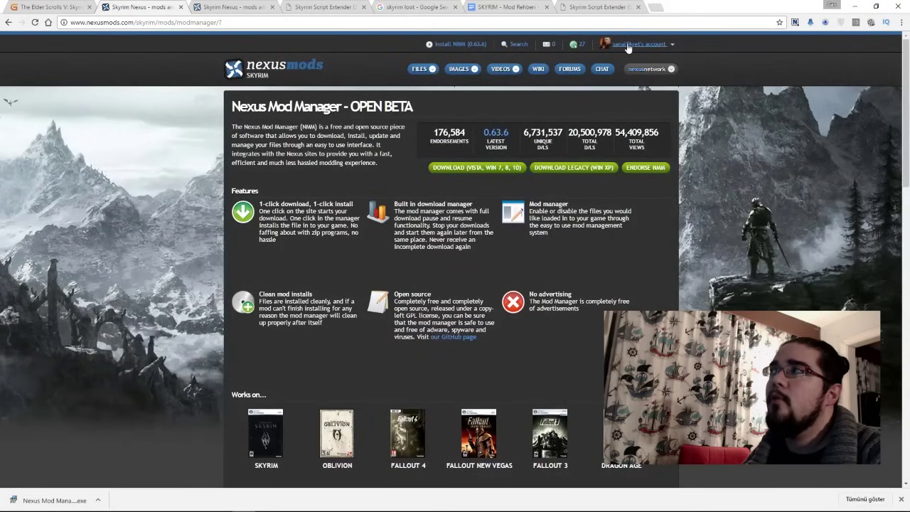
{"action": "key", "text": "alt+Tab"}
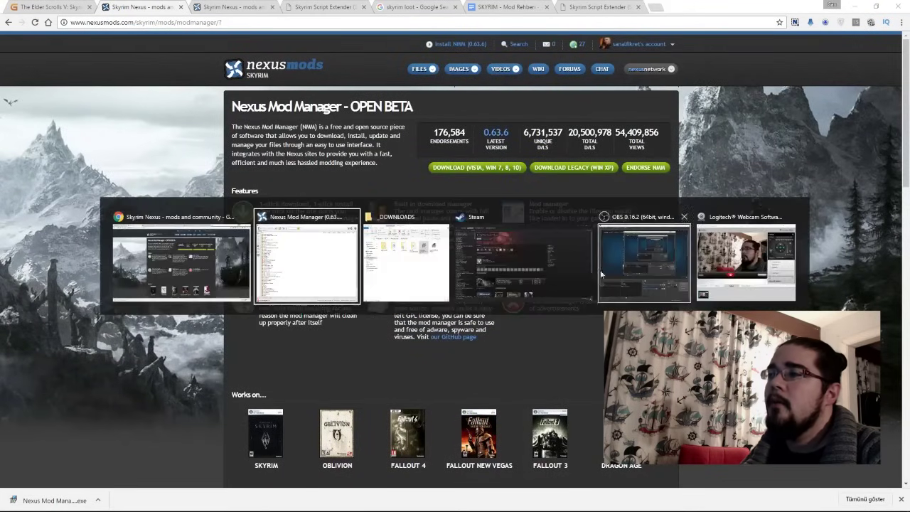
{"action": "left_click", "coordinate": [334, 290]}
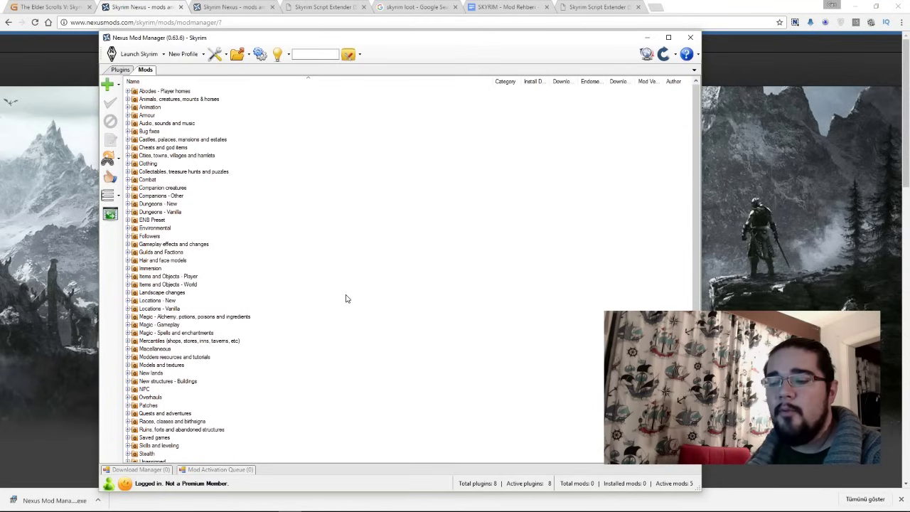
- Switch to Chrome, search Google for "skyrim loot" in a new tab, and open the LOOT: The Load Order Optimisation Tool site
{"action": "left_click", "coordinate": [655, 7]}
{"action": "type", "text": "google/com"}
{"action": "key", "text": "Return"}
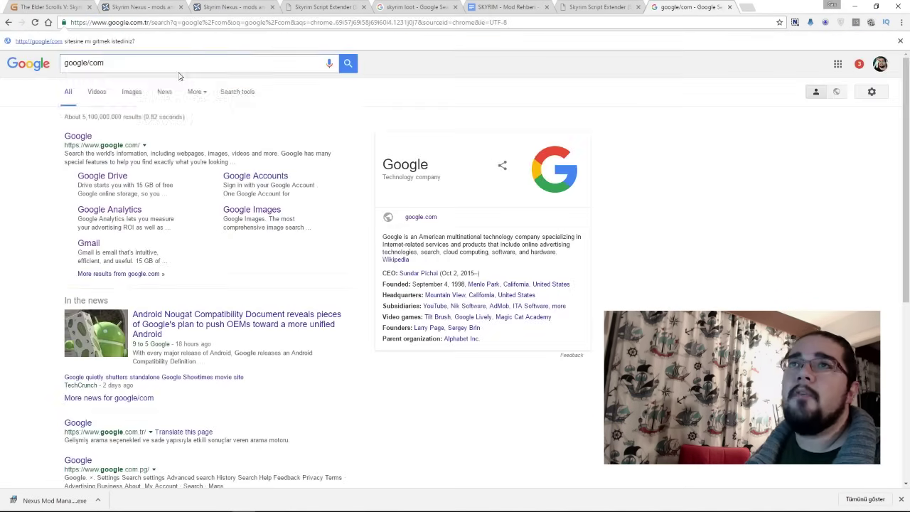
{"action": "triple_click", "coordinate": [179, 64]}
{"action": "type", "text": "skyrim loot"}
{"action": "key", "text": "Return"}
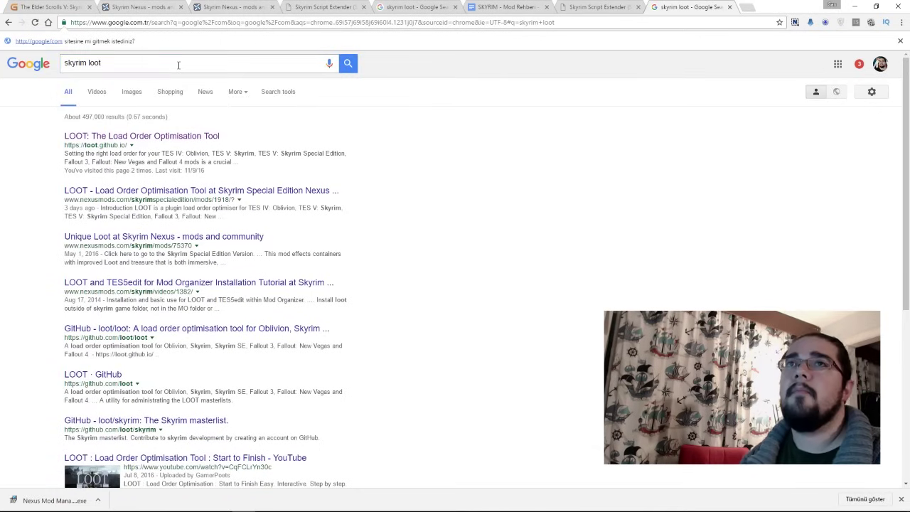
{"action": "left_click", "coordinate": [141, 140]}
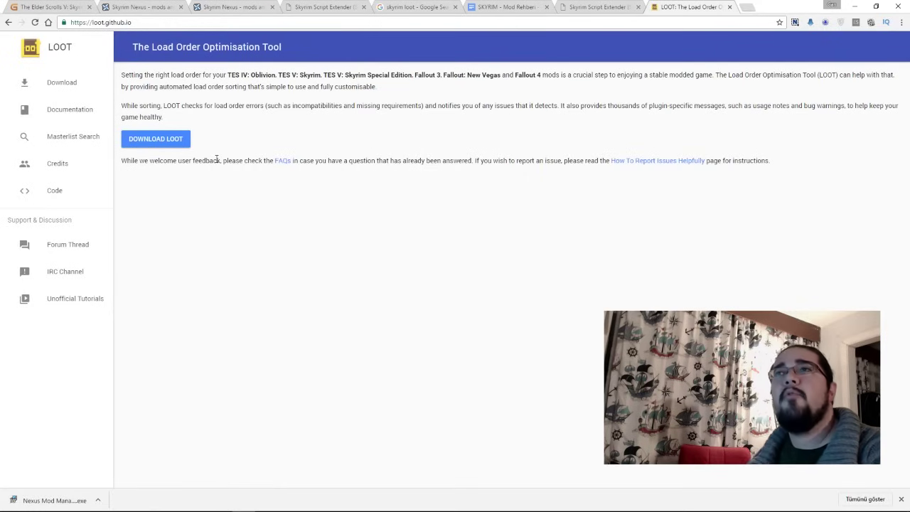
- Open the LOOT v0.10.0 release page and download LOOT.Installer.exe
{"action": "left_click", "coordinate": [171, 142]}
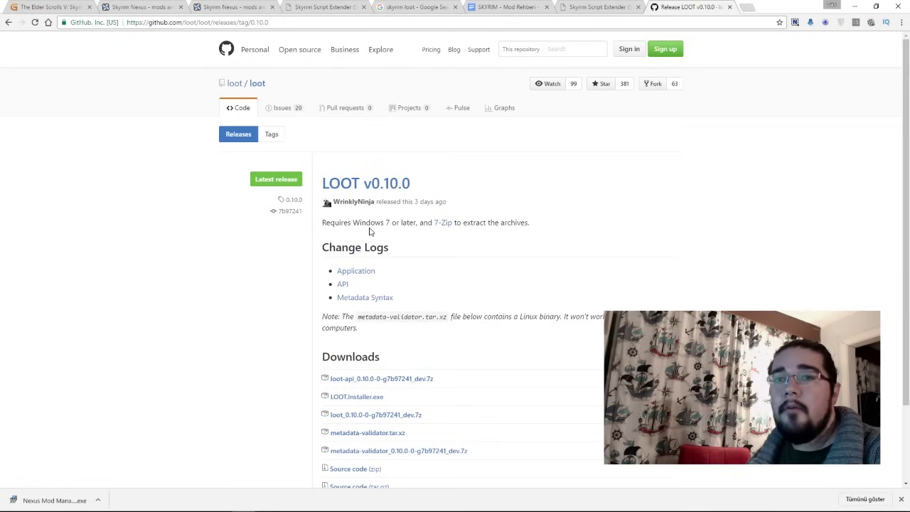
{"action": "scroll", "coordinate": [369, 231], "scroll_direction": "down", "scroll_amount": 3}
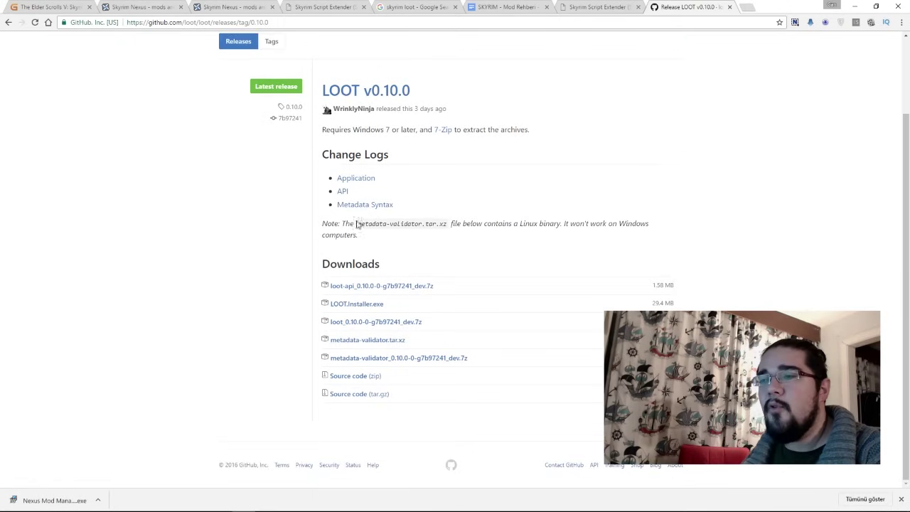
{"action": "left_click_drag", "start_coordinate": [400, 305], "coordinate": [299, 299]}
{"action": "left_click", "coordinate": [413, 290]}
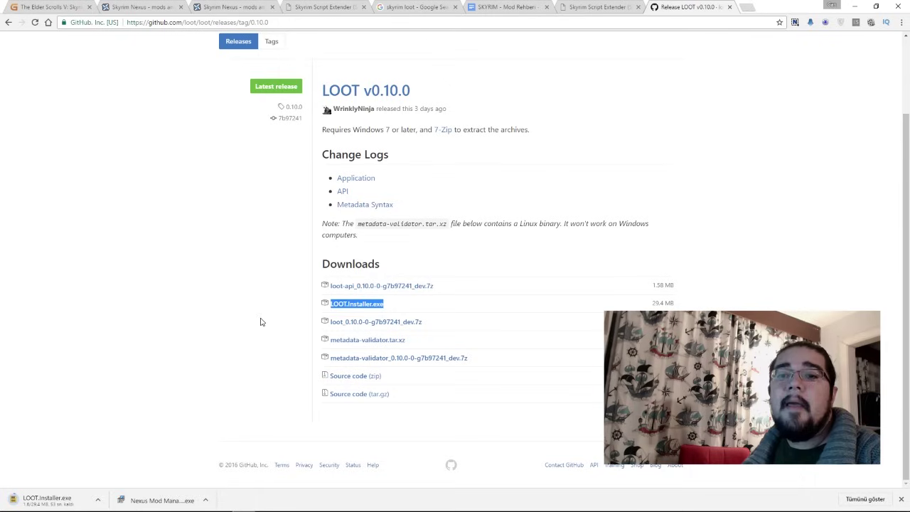
- Run LOOT.Installer.exe from the _DOWNLOADS folder, install in English into the existing C:\Program Files (x86)\LOOT folder, and launch LOOT
{"action": "mouse_move", "coordinate": [173, 503]}
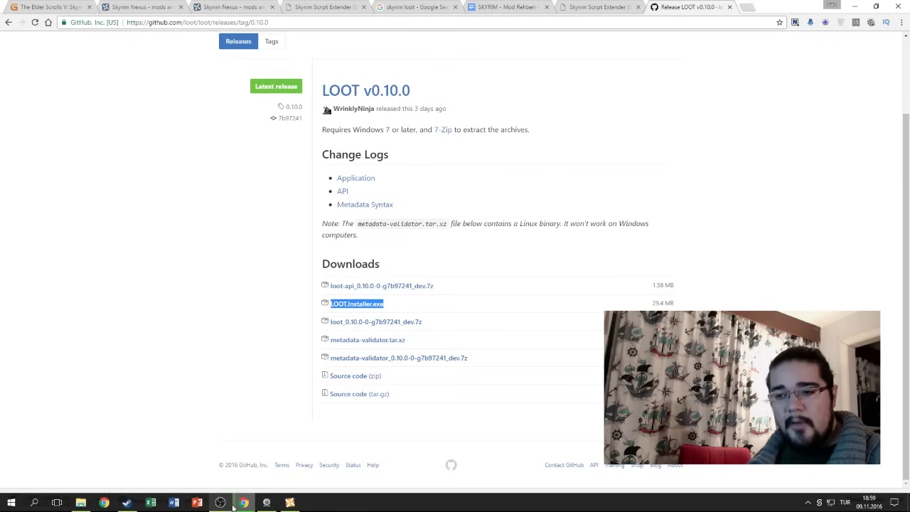
{"action": "left_click", "coordinate": [80, 503]}
{"action": "left_click", "coordinate": [374, 327]}
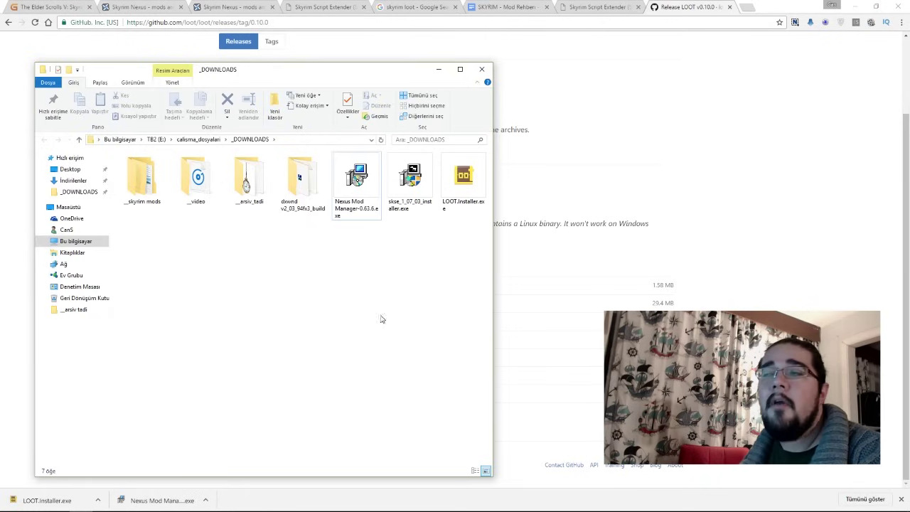
{"action": "double_click", "coordinate": [463, 186]}
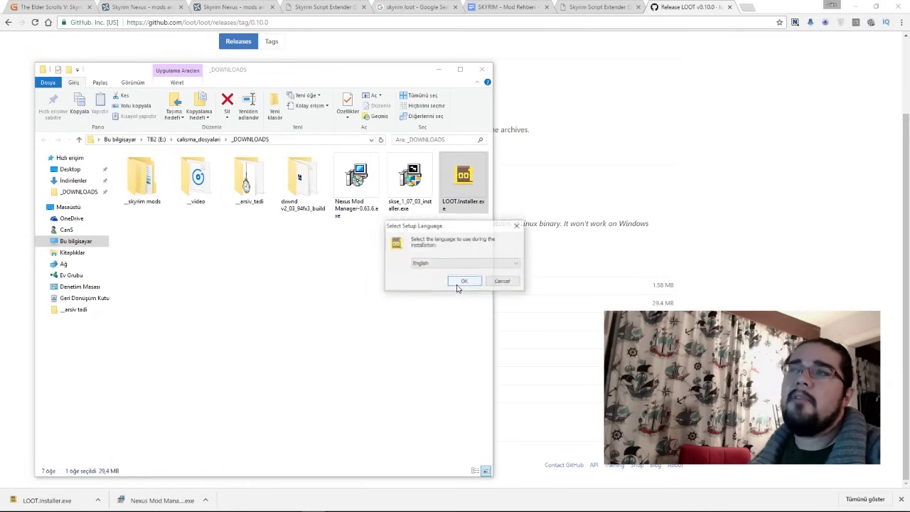
{"action": "left_click", "coordinate": [462, 283]}
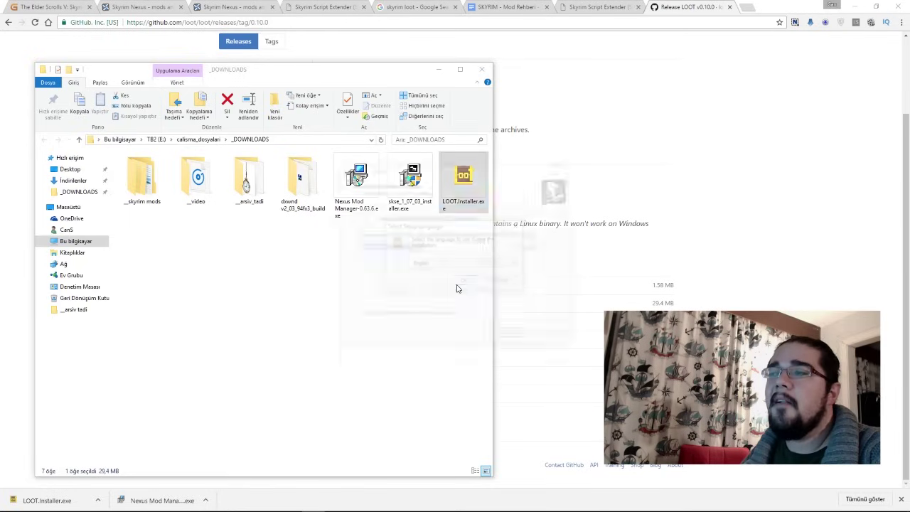
{"action": "left_click", "coordinate": [510, 338]}
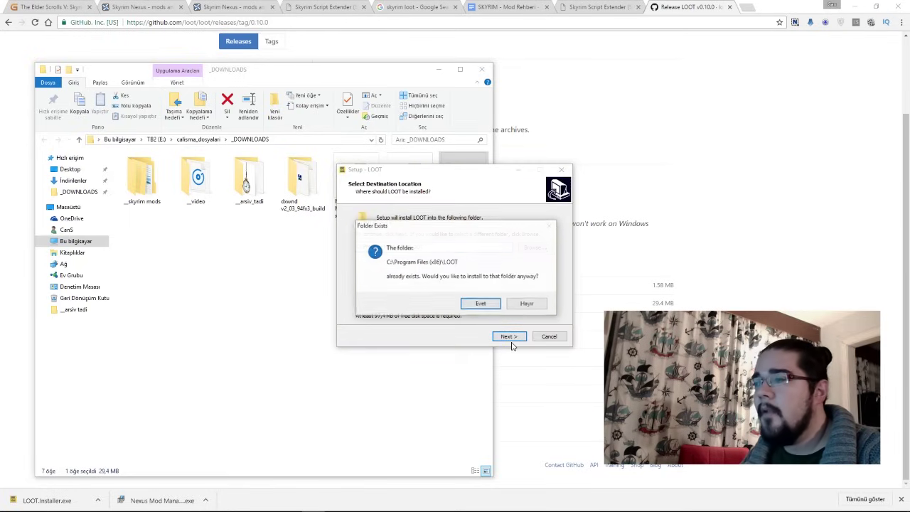
{"action": "left_click", "coordinate": [481, 303]}
{"action": "left_click", "coordinate": [508, 337]}
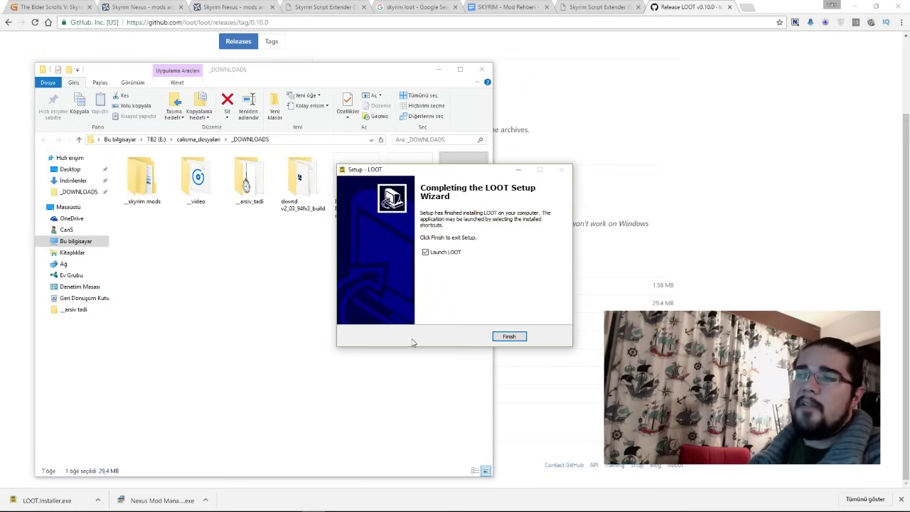
{"action": "left_click", "coordinate": [514, 340]}
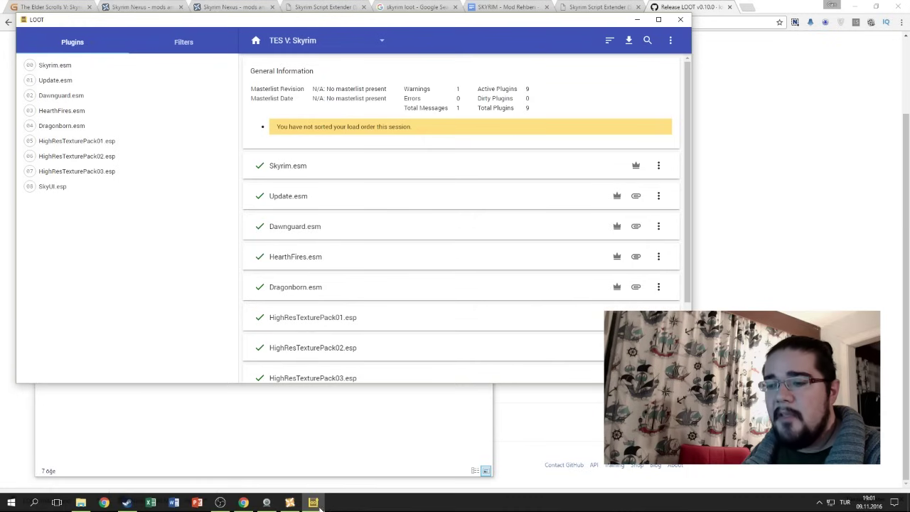
- Download the main file SkyUI_5_1 from the SkyUI page on Nexus Mods with the mod manager, continuing past the requirement and donation notices
{"action": "left_click", "coordinate": [289, 503]}
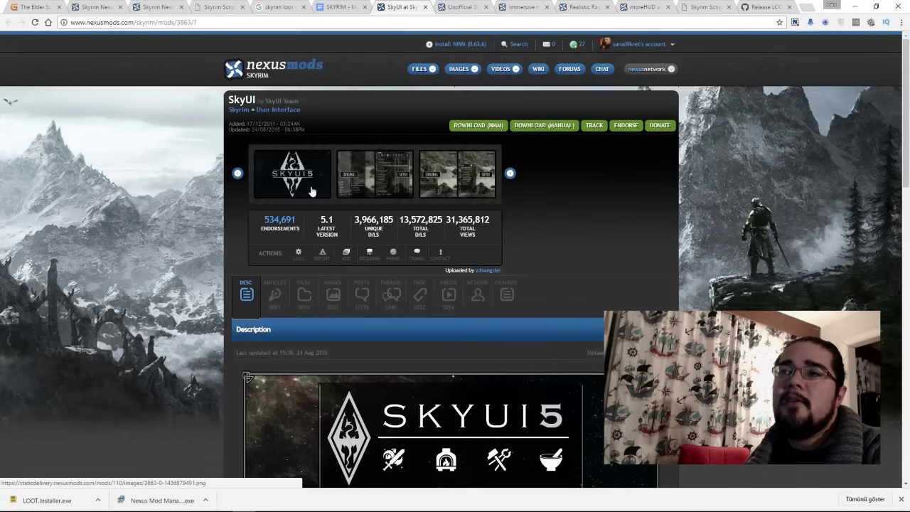
{"action": "scroll", "coordinate": [306, 278], "scroll_direction": "down", "scroll_amount": 3}
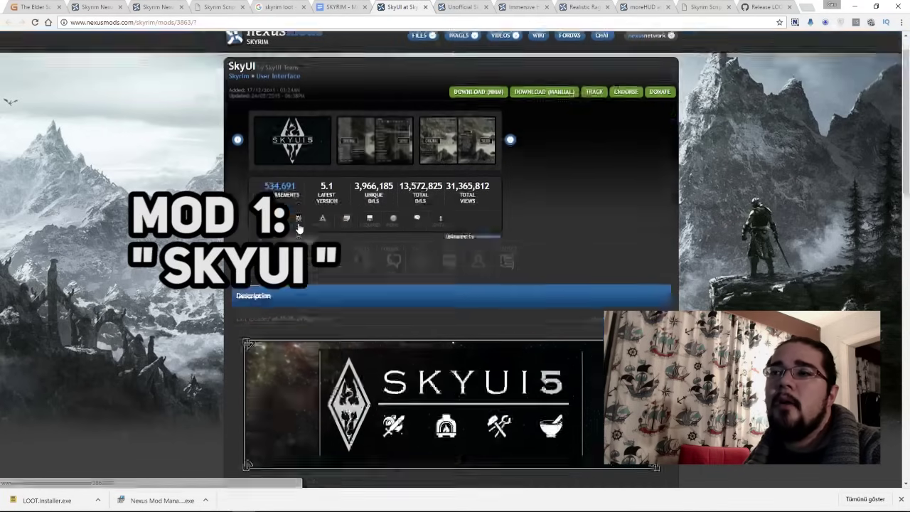
{"action": "left_click", "coordinate": [304, 155]}
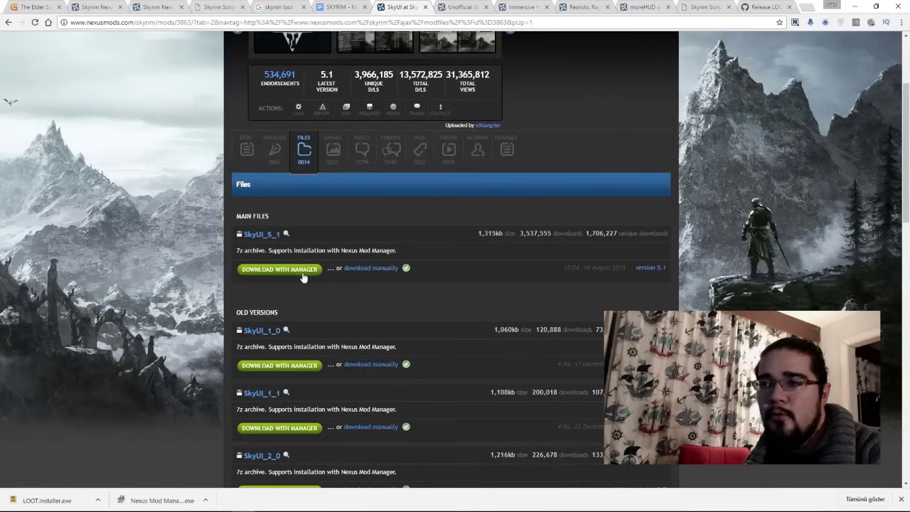
{"action": "left_click", "coordinate": [303, 277]}
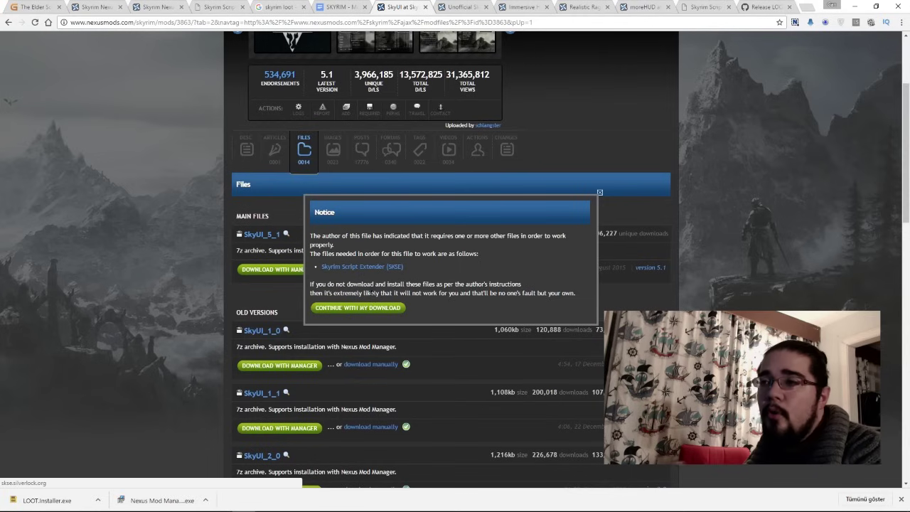
{"action": "left_click", "coordinate": [385, 307]}
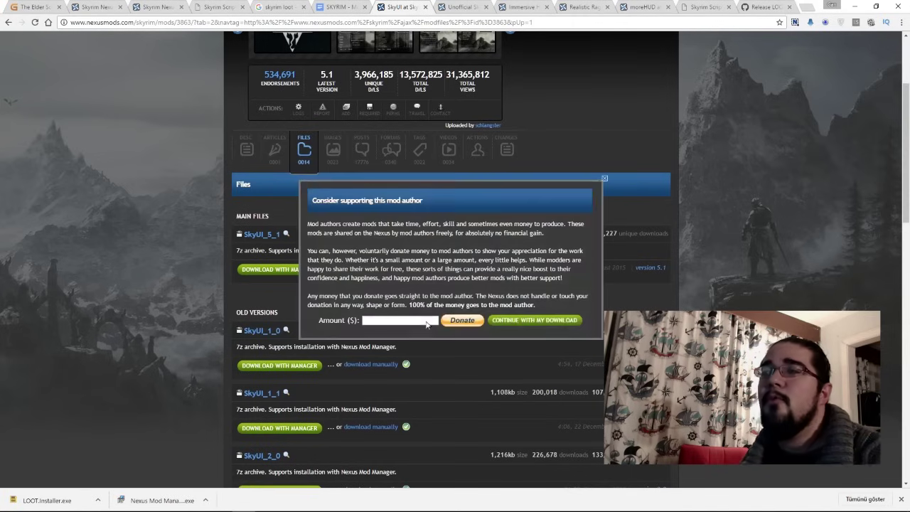
{"action": "left_click", "coordinate": [524, 323]}
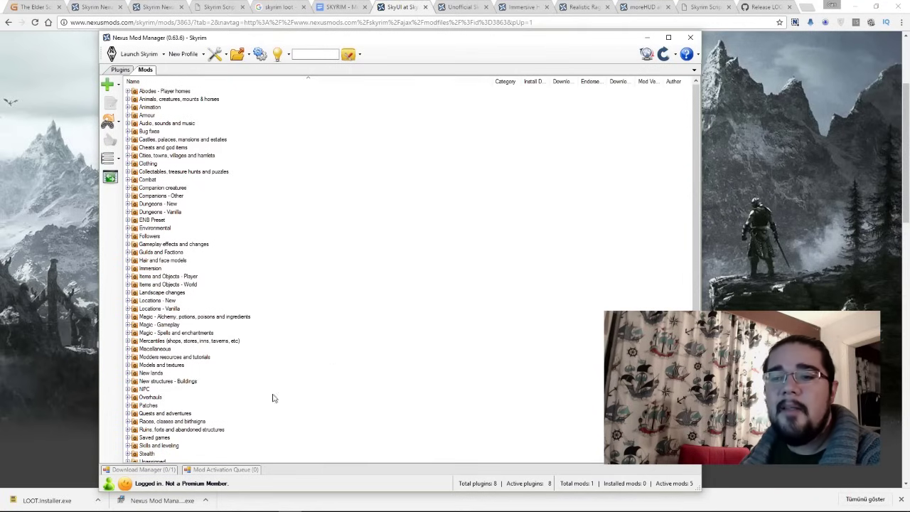
- Check the SkyUI download in the download manager, and reorder the mod list so the expanded User interfaces category comes first
{"action": "left_click", "coordinate": [147, 470]}
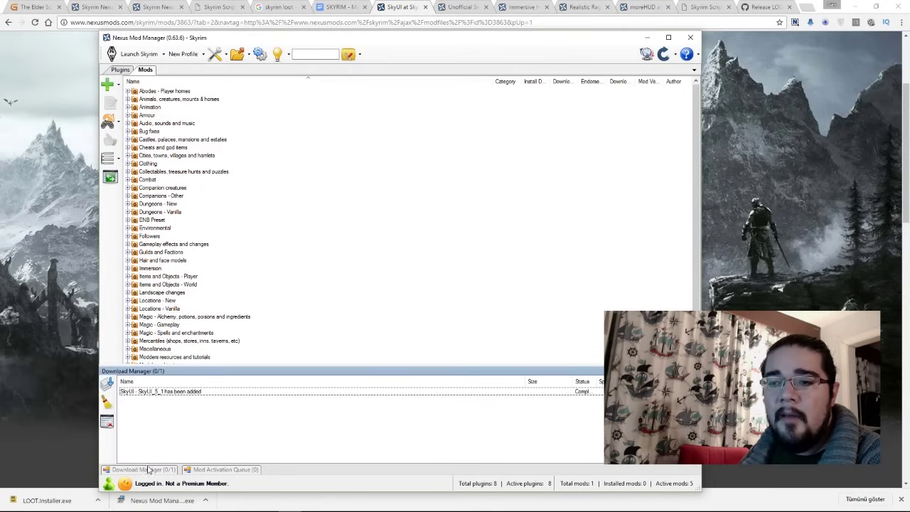
{"action": "left_click", "coordinate": [193, 392]}
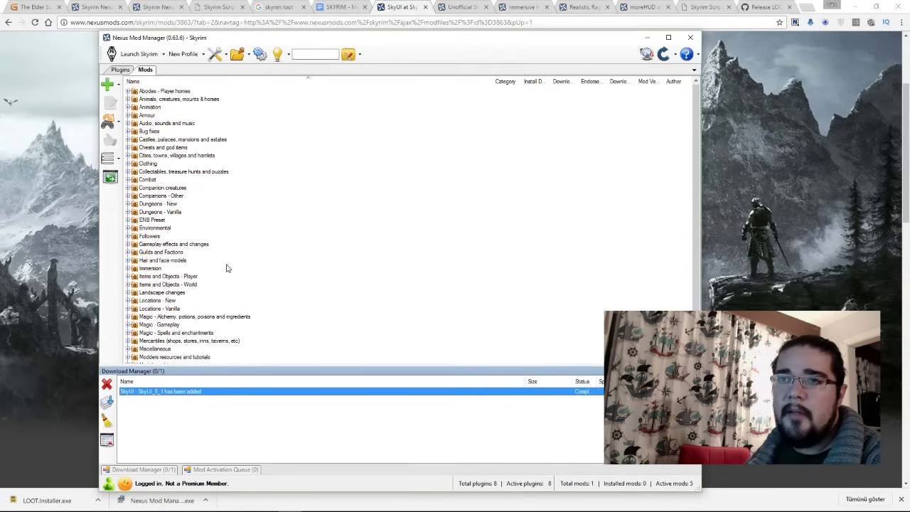
{"action": "scroll", "coordinate": [225, 249], "scroll_direction": "down", "scroll_amount": 3}
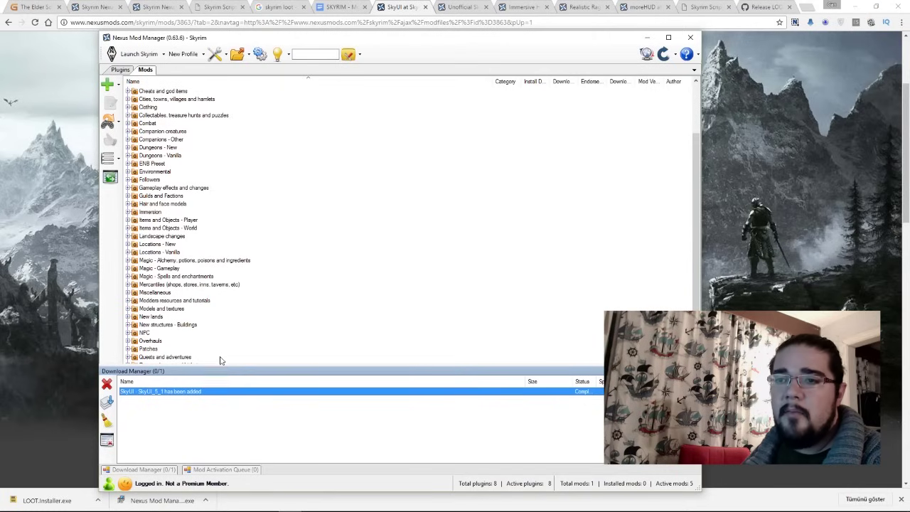
{"action": "left_click", "coordinate": [233, 349]}
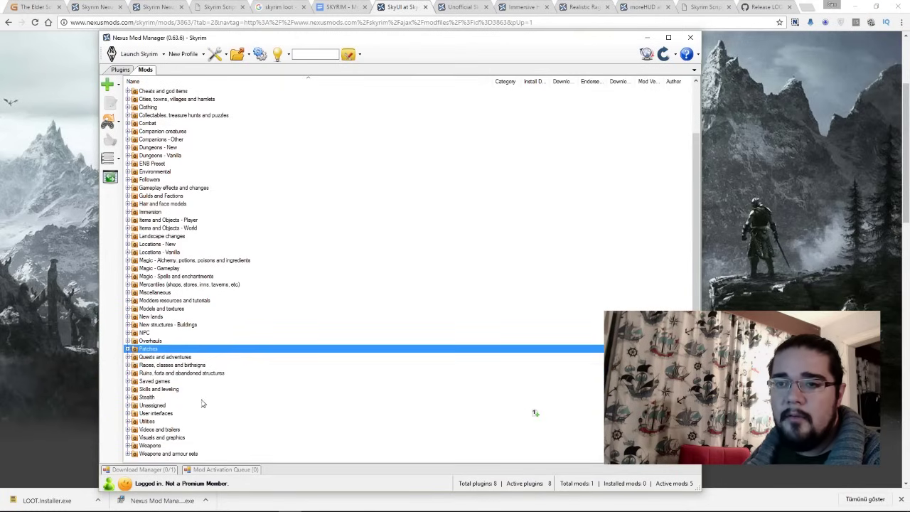
{"action": "left_click", "coordinate": [168, 414]}
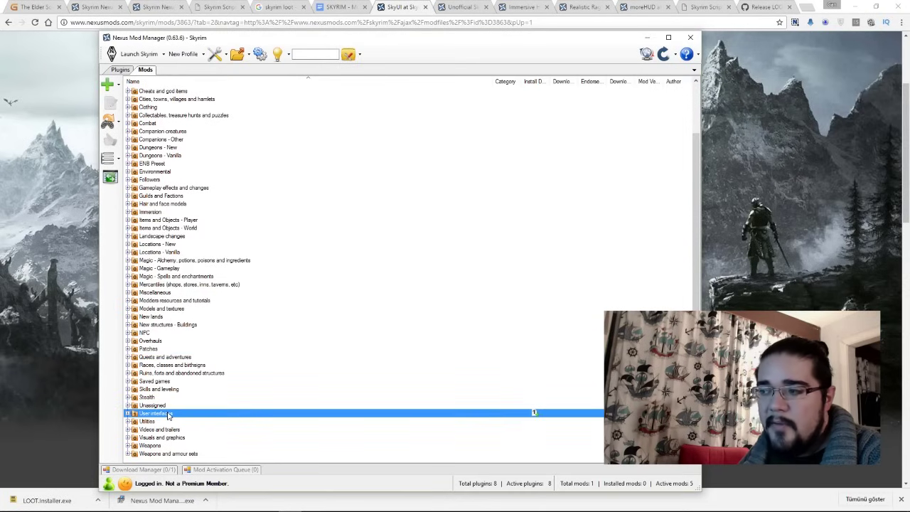
{"action": "left_click_drag", "start_coordinate": [532, 416], "coordinate": [536, 86]}
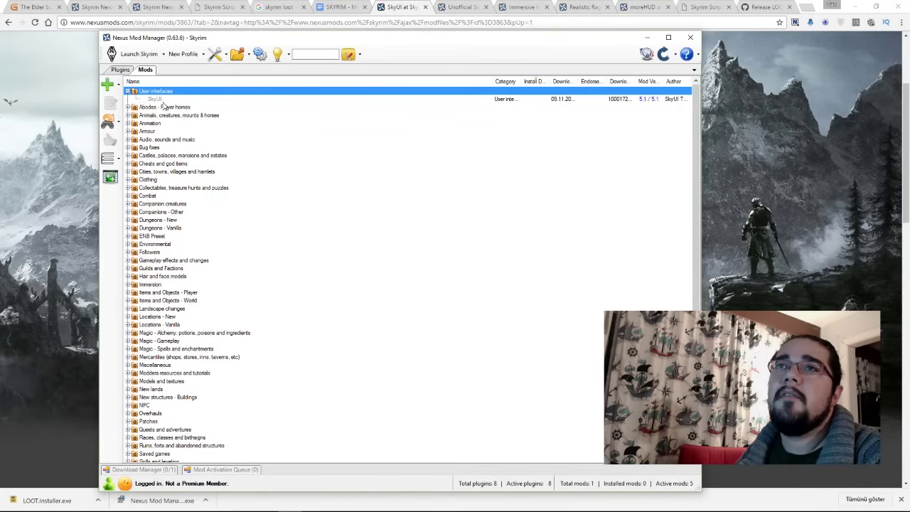
- Deactivate the SkyUI mod under User interfaces and activate it again
{"action": "left_click", "coordinate": [162, 100]}
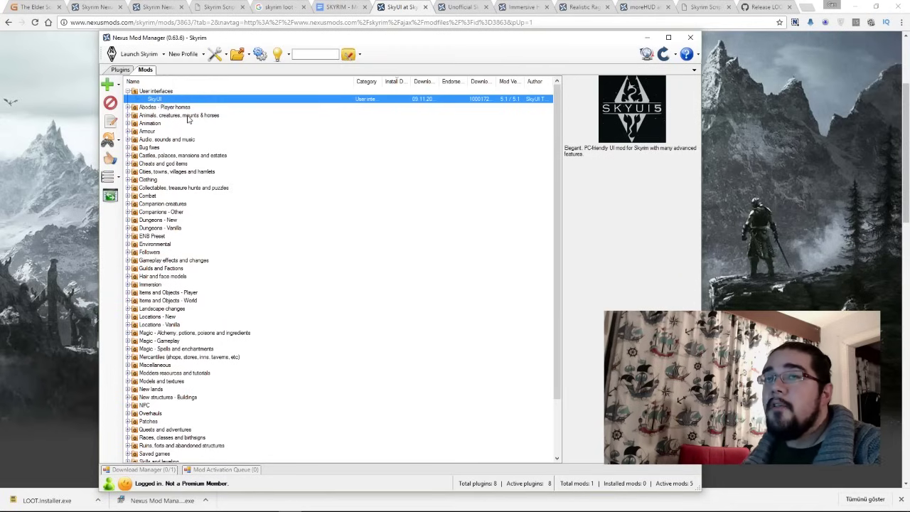
{"action": "left_click", "coordinate": [111, 104]}
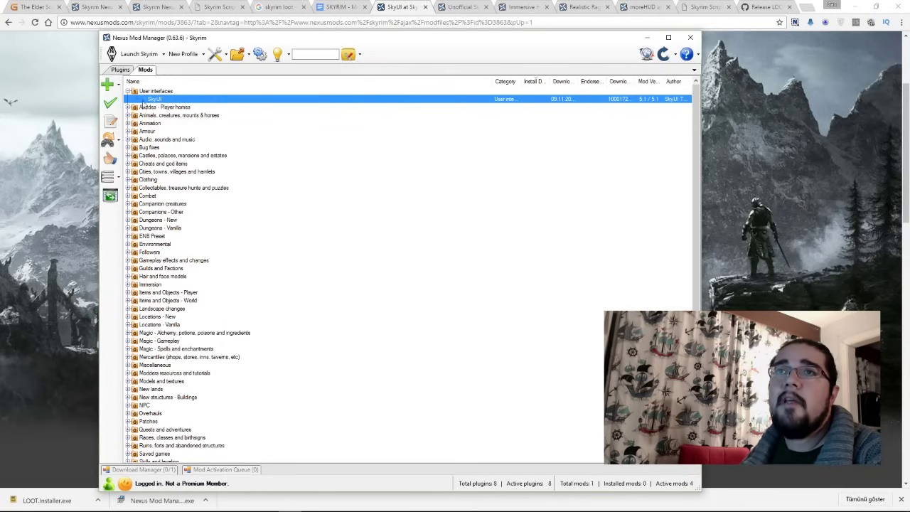
{"action": "left_click", "coordinate": [112, 104]}
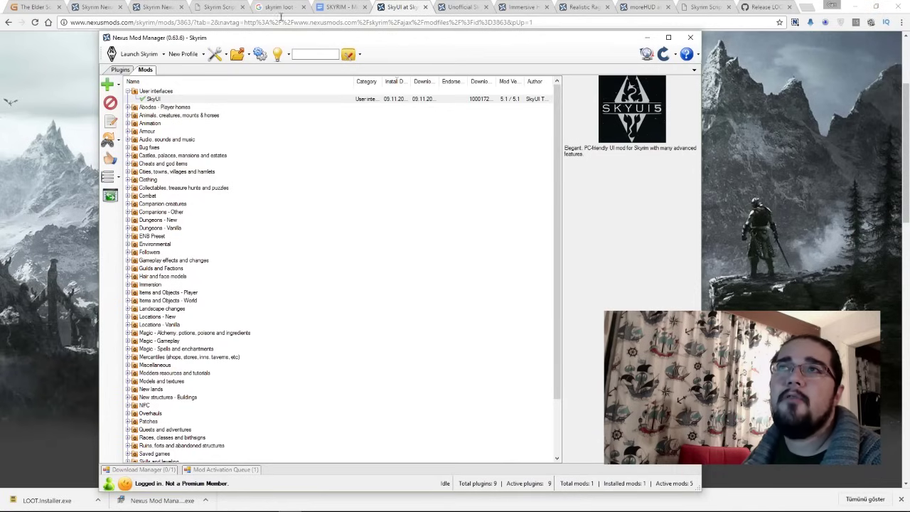
- Switch to Chrome, open the Unofficial Skyrim Legendary Edition Patch page, and examine the required Skyrim version in its description
{"action": "left_click", "coordinate": [397, 10]}
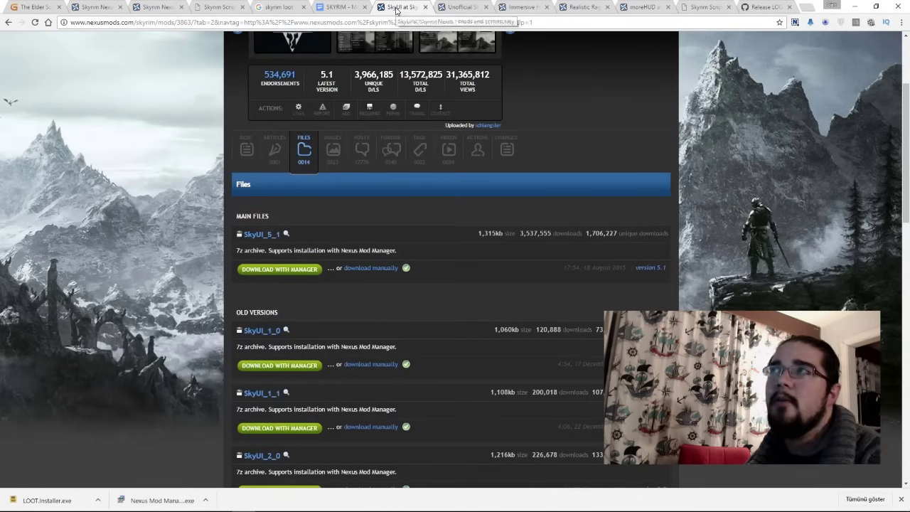
{"action": "left_click", "coordinate": [458, 7]}
{"action": "scroll", "coordinate": [364, 153], "scroll_direction": "down", "scroll_amount": 3}
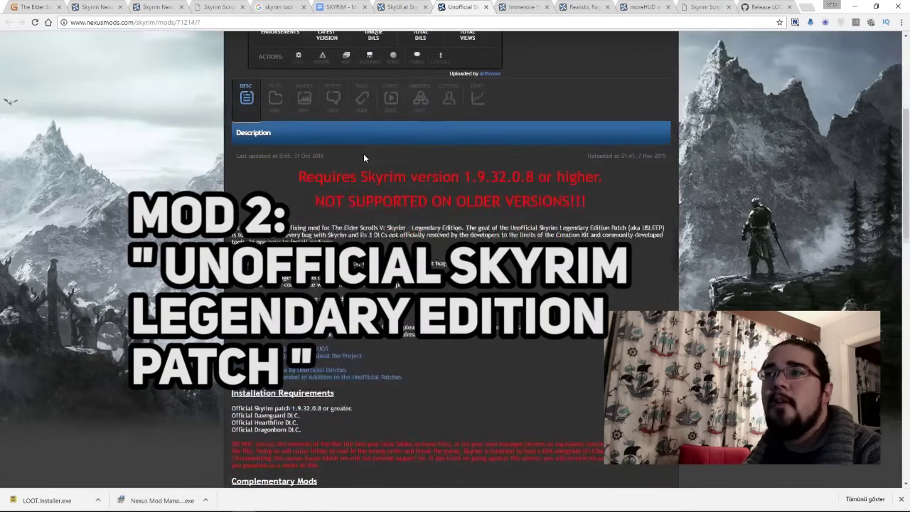
{"action": "left_click_drag", "start_coordinate": [298, 177], "coordinate": [611, 186]}
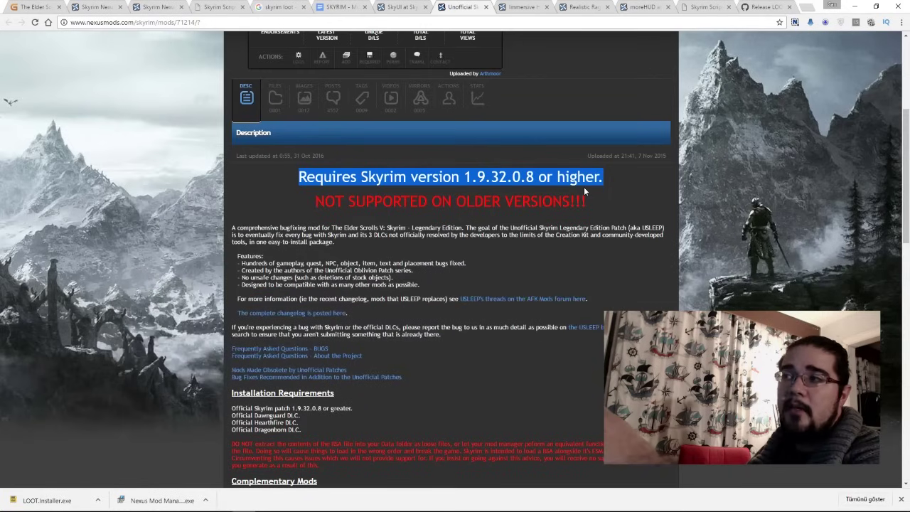
{"action": "left_click", "coordinate": [467, 223]}
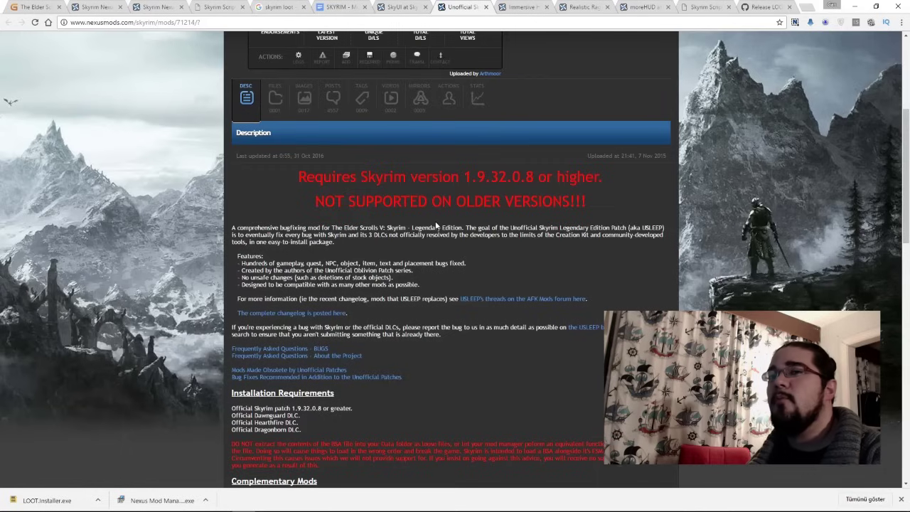
{"action": "triple_click", "coordinate": [435, 187]}
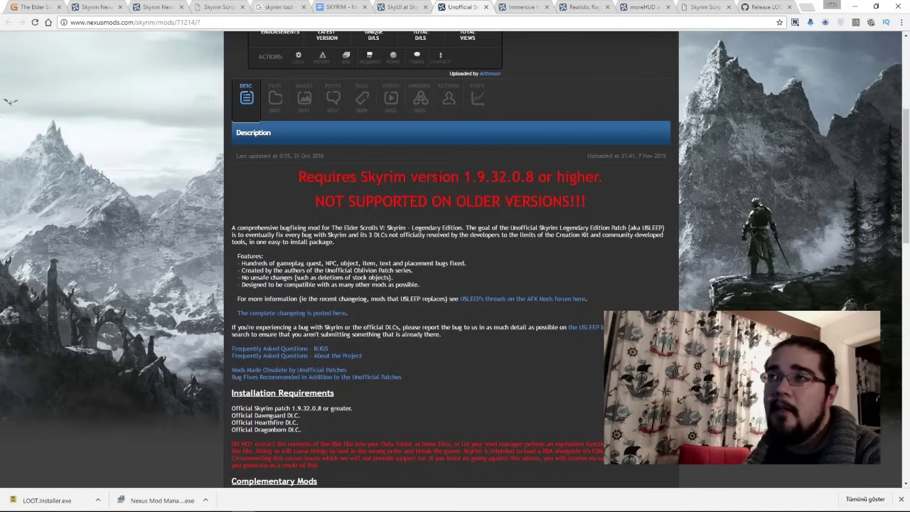
- Download the Unofficial Skyrim Legendary Edition Patch main file with the mod manager, continuing past the donation notice
{"action": "scroll", "coordinate": [285, 298], "scroll_direction": "up", "scroll_amount": 3}
{"action": "left_click", "coordinate": [275, 285]}
{"action": "scroll", "coordinate": [391, 264], "scroll_direction": "down", "scroll_amount": 2}
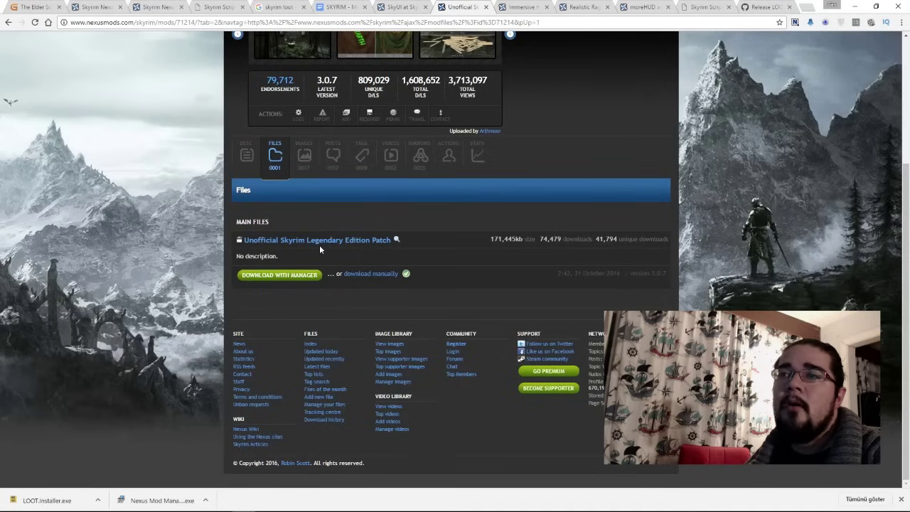
{"action": "left_click", "coordinate": [295, 276]}
{"action": "left_click", "coordinate": [521, 320]}
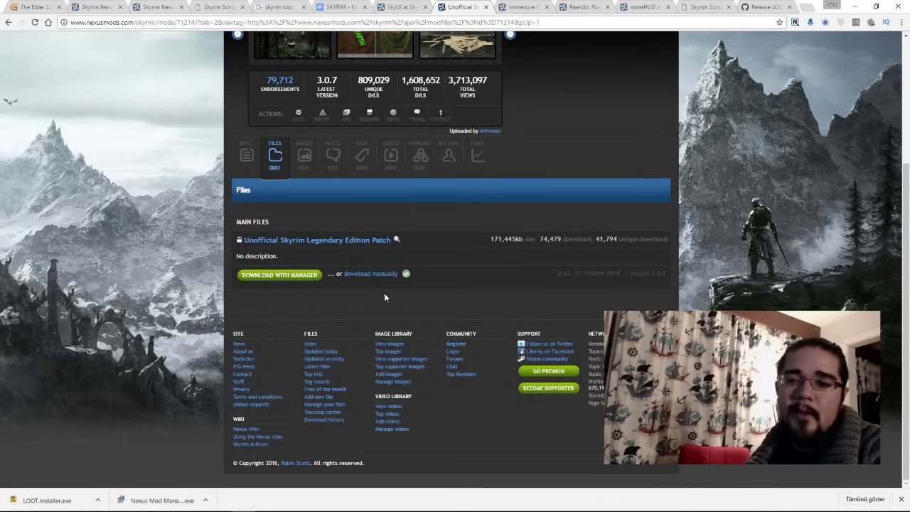
- Switch to Nexus Mod Manager and enlarge its download manager to check the Legendary Edition Patch download
{"action": "key", "text": "alt+Tab"}
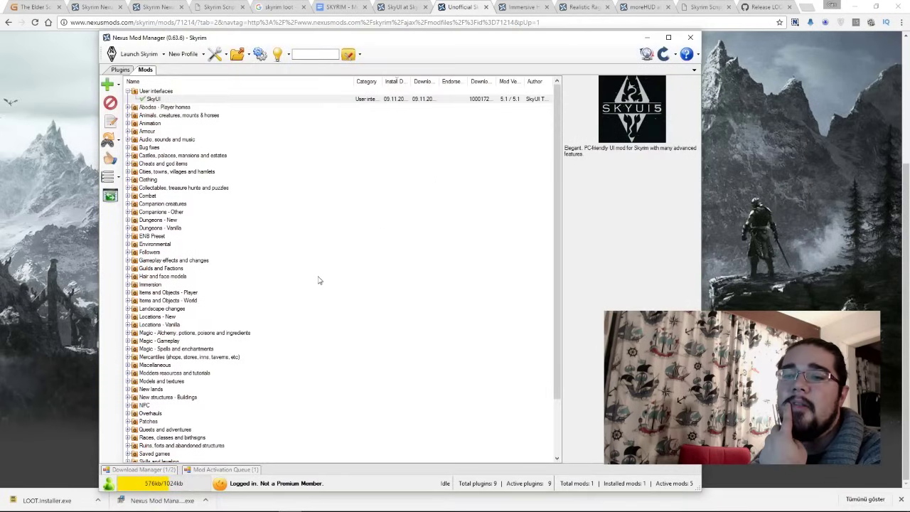
{"action": "left_click", "coordinate": [169, 474]}
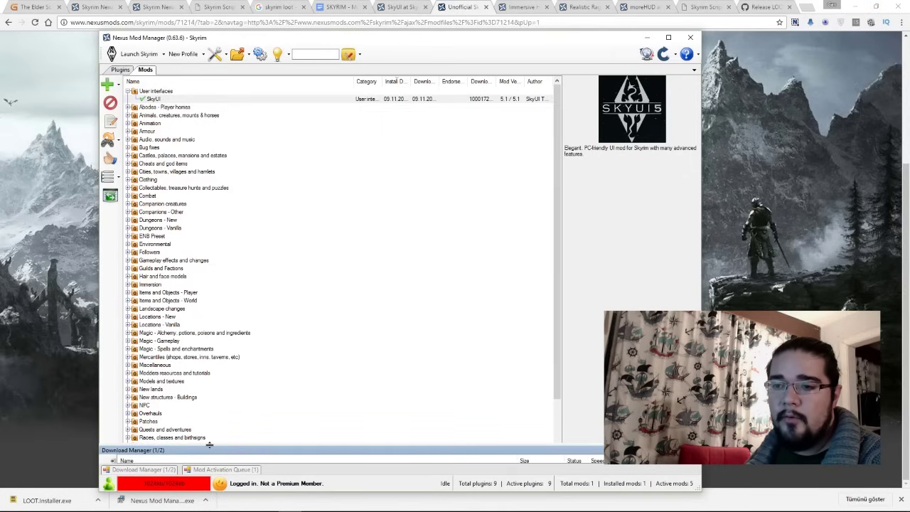
{"action": "left_click_drag", "start_coordinate": [210, 442], "coordinate": [211, 410]}
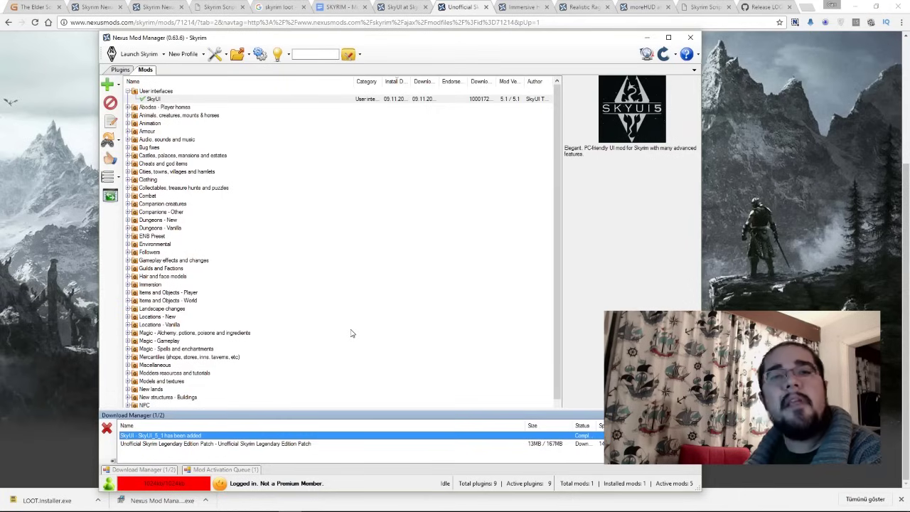
- Switch to Chrome and download the main Immersive HUD - iHUD file with the mod manager, continuing past the required-files notice
{"action": "left_click", "coordinate": [477, 12]}
{"action": "scroll", "coordinate": [523, 61], "scroll_direction": "up", "scroll_amount": 3}
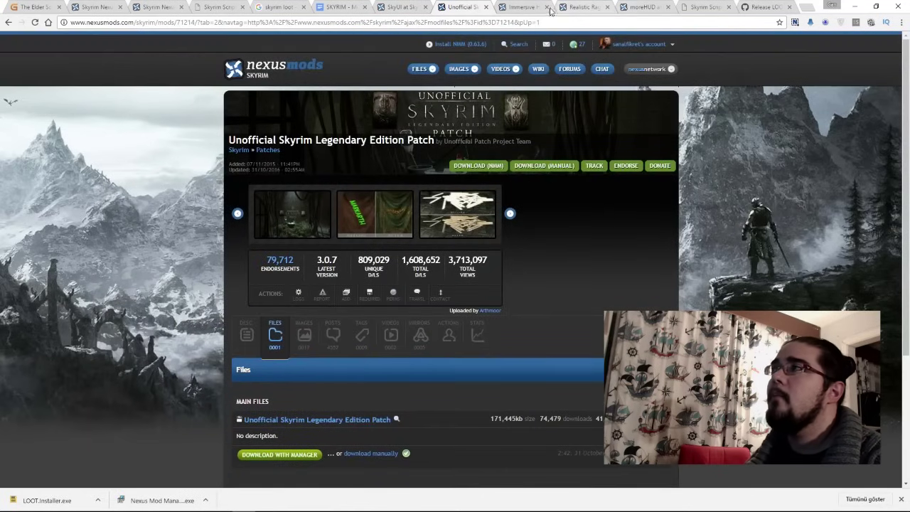
{"action": "left_click", "coordinate": [527, 9]}
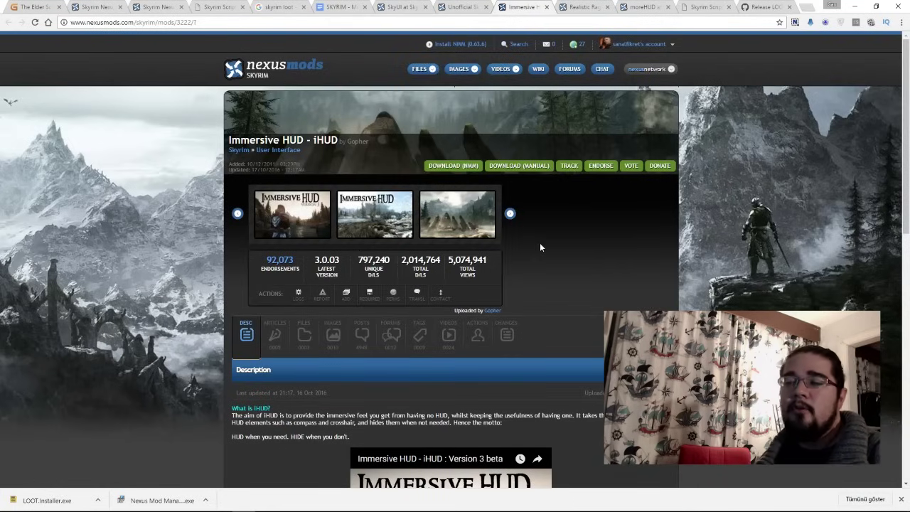
{"action": "left_click", "coordinate": [302, 343]}
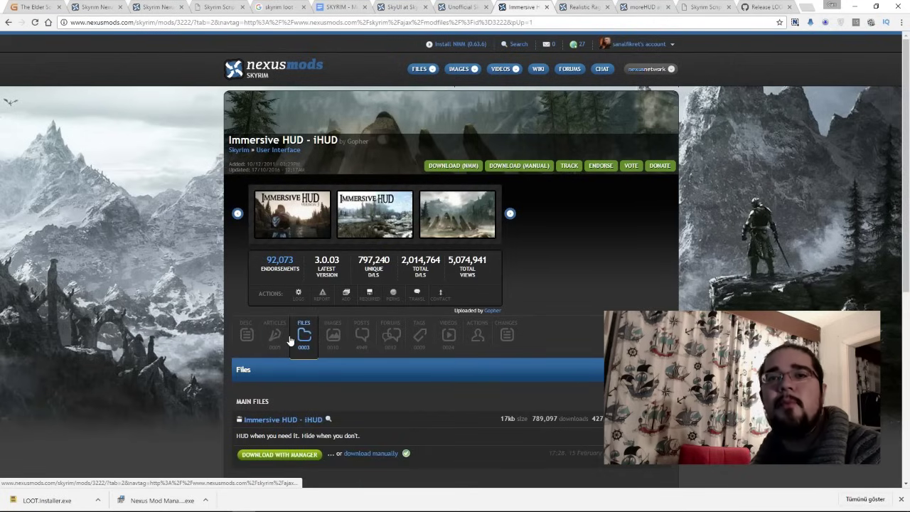
{"action": "scroll", "coordinate": [307, 310], "scroll_direction": "down", "scroll_amount": 3}
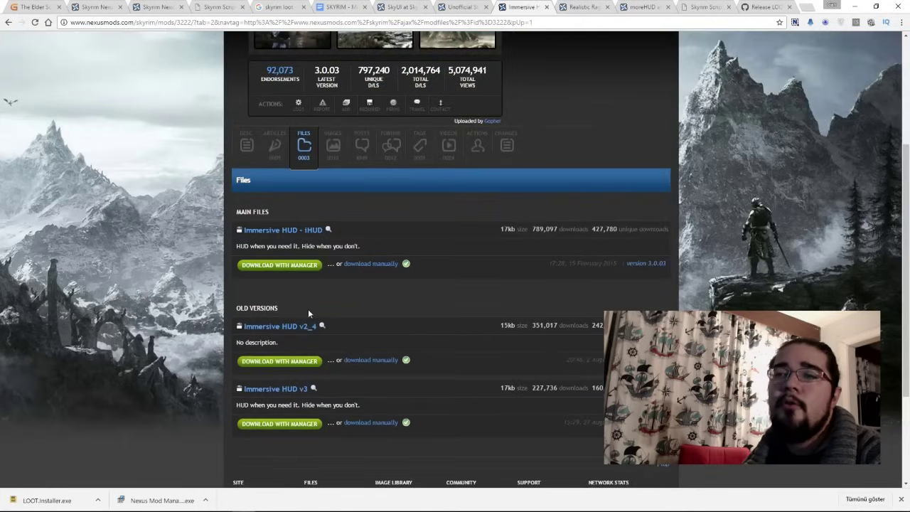
{"action": "left_click", "coordinate": [305, 270]}
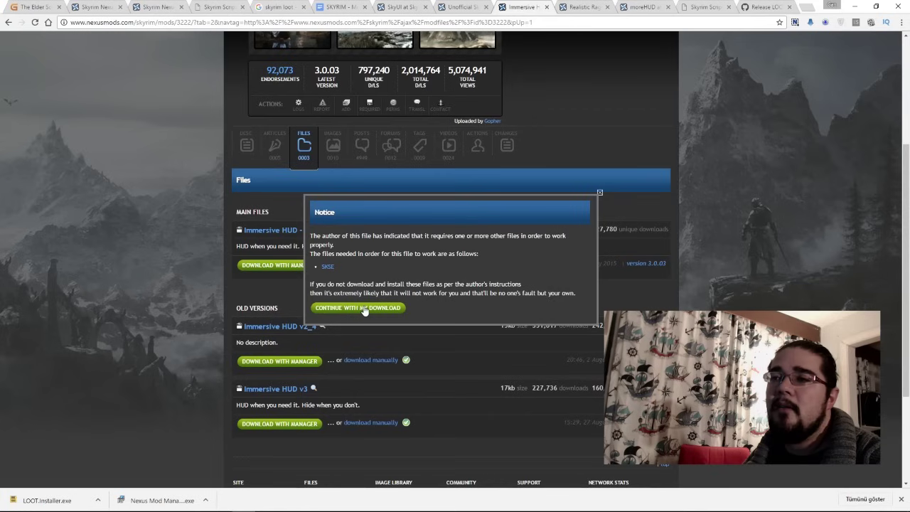
{"action": "left_click", "coordinate": [360, 308]}
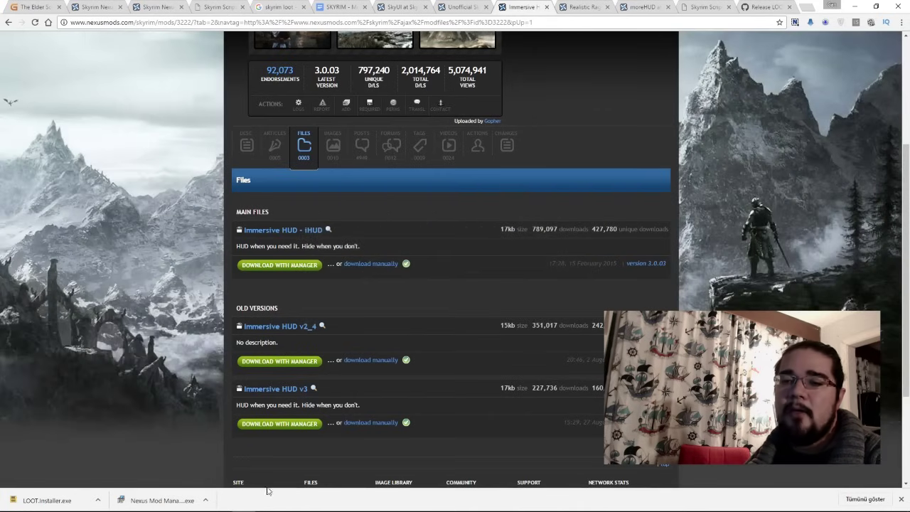
- Switch to Nexus Mod Manager and activate the Immersive HUD mod under User interfaces
{"action": "left_click", "coordinate": [290, 503]}
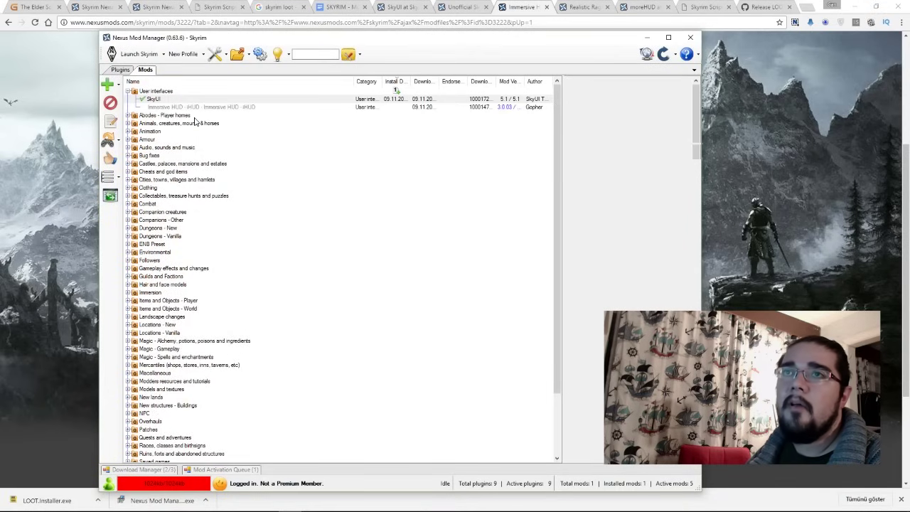
{"action": "left_click", "coordinate": [201, 107]}
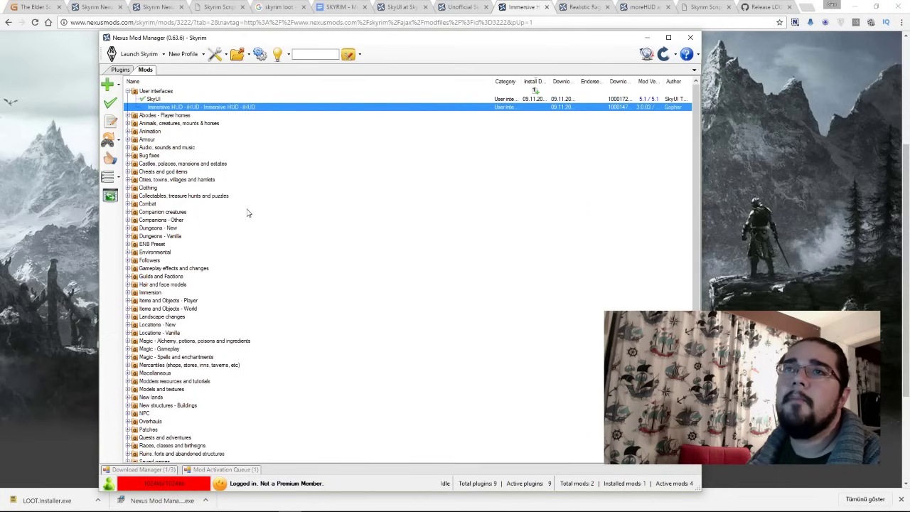
- Switch to Chrome and download the Realistic Force main file of Realistic Ragdolls and Force with the mod manager
{"action": "left_click", "coordinate": [573, 8]}
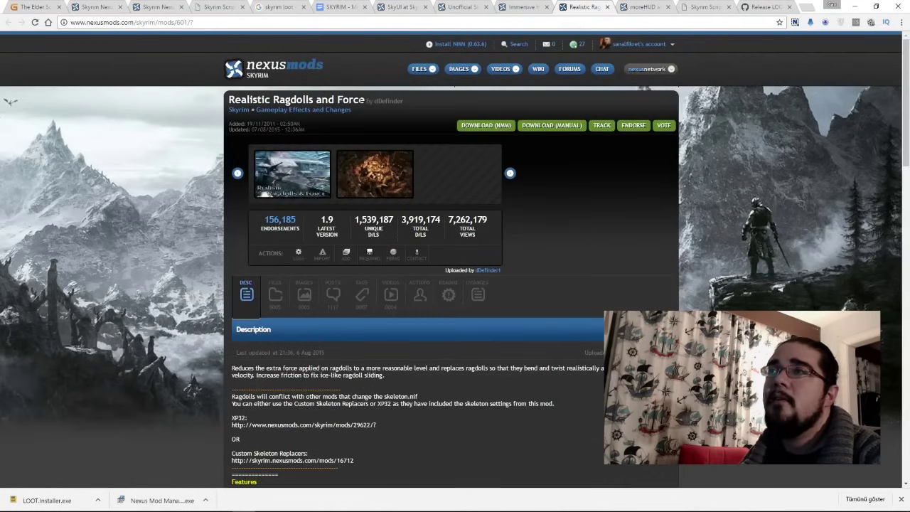
{"action": "triple_click", "coordinate": [232, 99]}
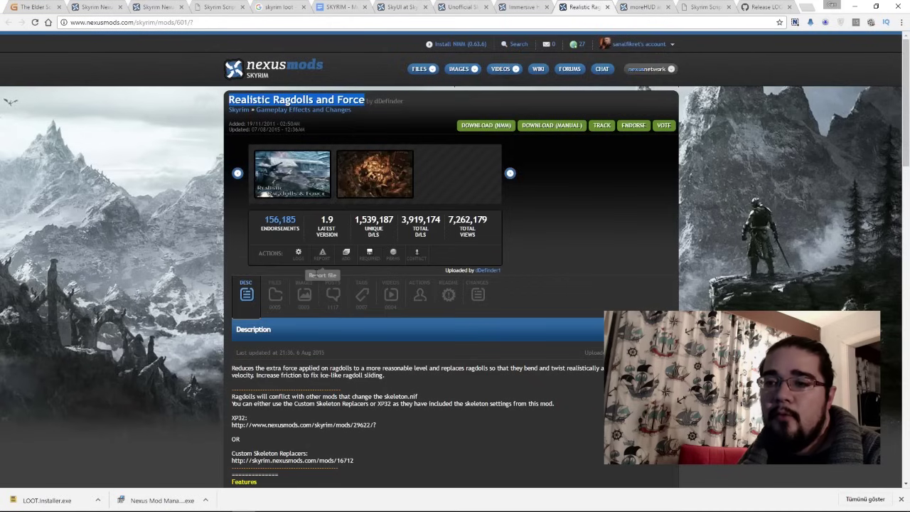
{"action": "scroll", "coordinate": [349, 111], "scroll_direction": "down", "scroll_amount": 2}
{"action": "left_click", "coordinate": [281, 202]}
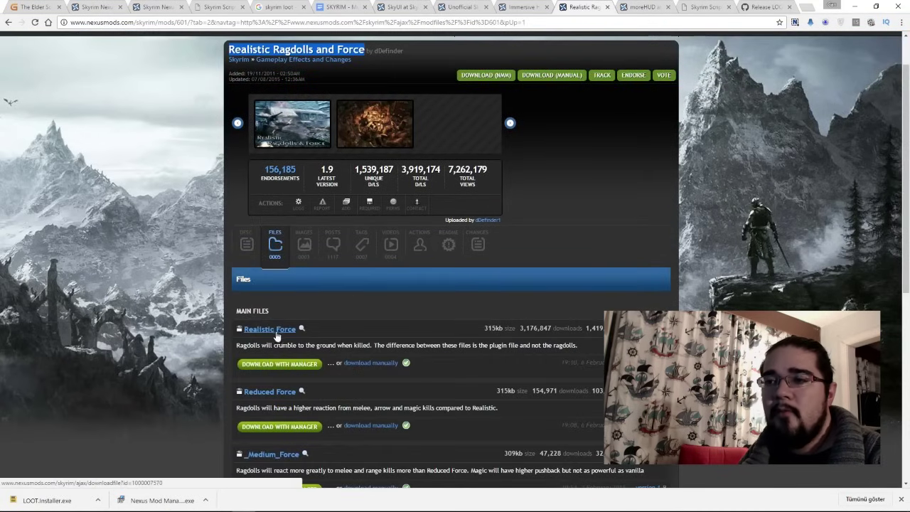
{"action": "left_click", "coordinate": [281, 365]}
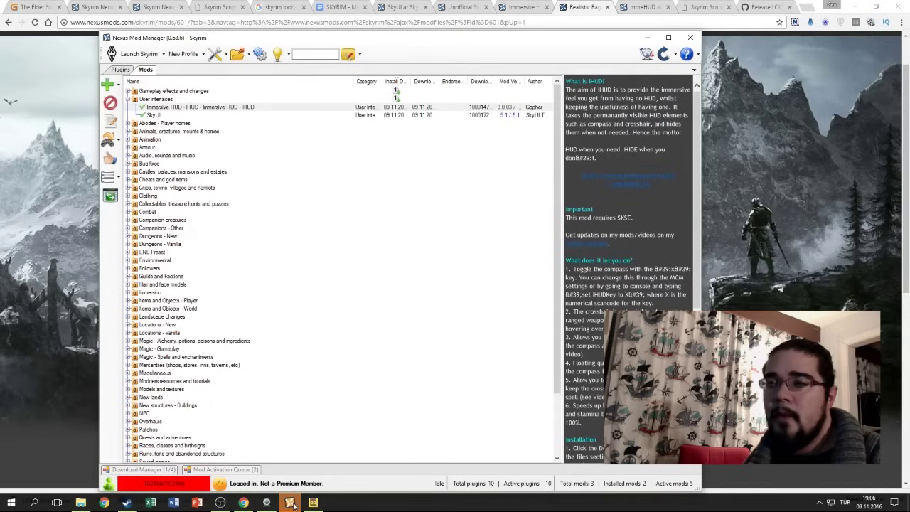
- In Nexus Mod Manager, expand the Gameplay effects and changes category and activate Realistic Ragdolls and Force
{"action": "left_click", "coordinate": [291, 503]}
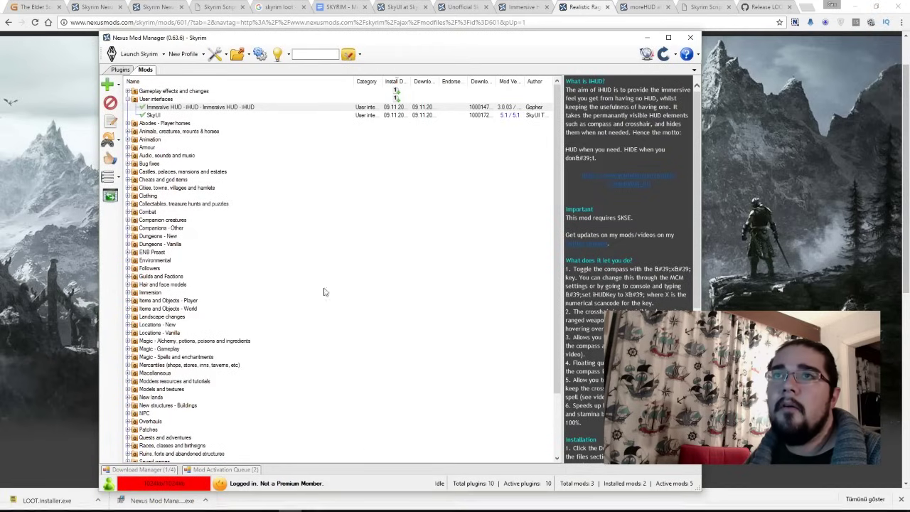
{"action": "left_click", "coordinate": [129, 92]}
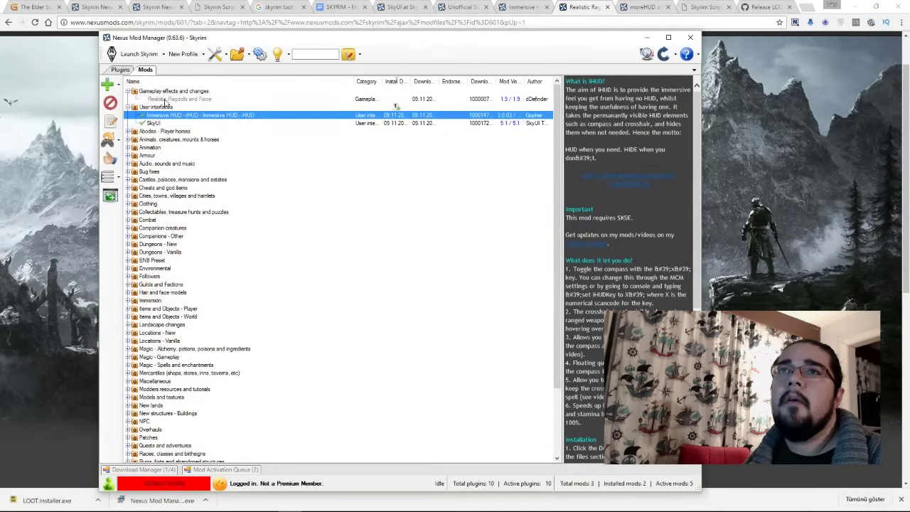
{"action": "double_click", "coordinate": [162, 100]}
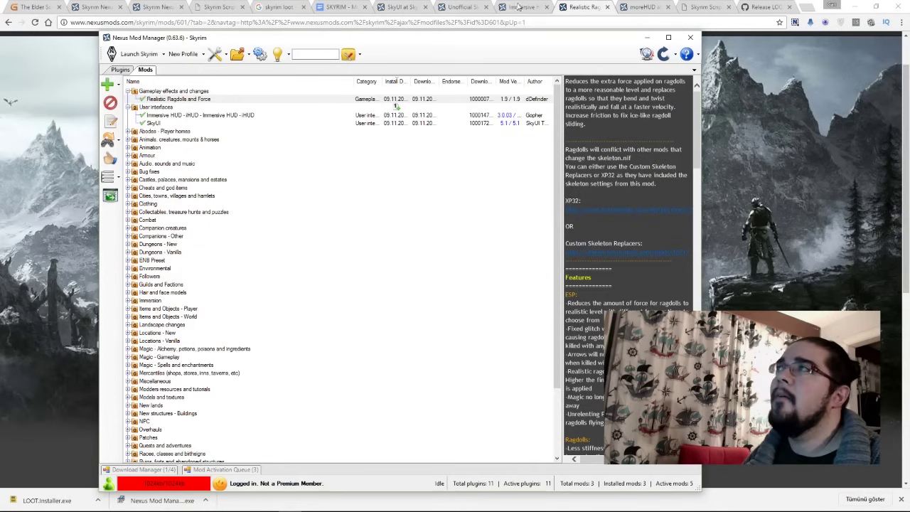
- Switch to Chrome, look through the moreHUD page's description and files, and view its third preview image enlarged
{"action": "left_click", "coordinate": [635, 7]}
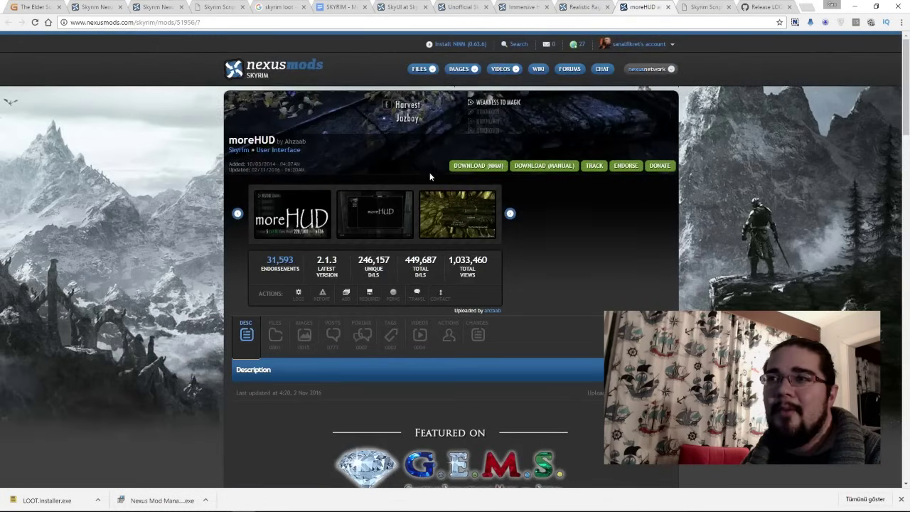
{"action": "scroll", "coordinate": [448, 168], "scroll_direction": "down", "scroll_amount": 3}
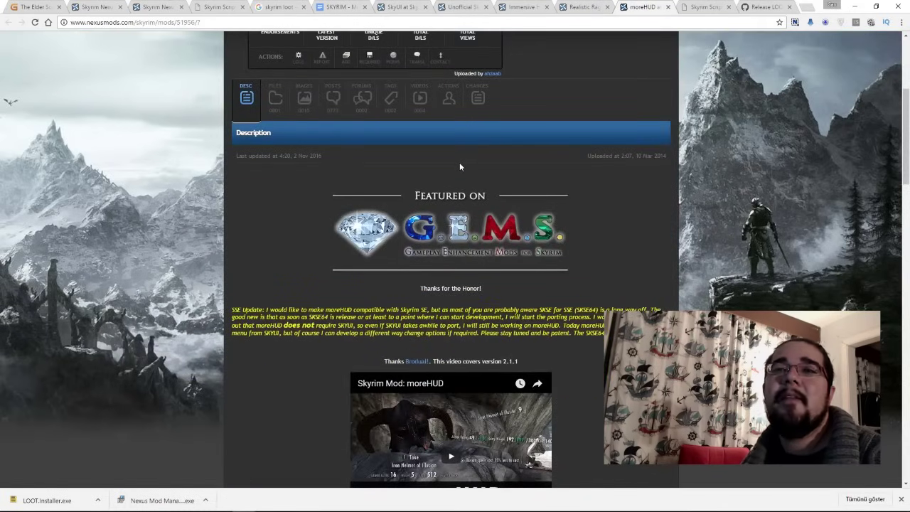
{"action": "scroll", "coordinate": [459, 167], "scroll_direction": "up", "scroll_amount": 3}
{"action": "left_click", "coordinate": [273, 344]}
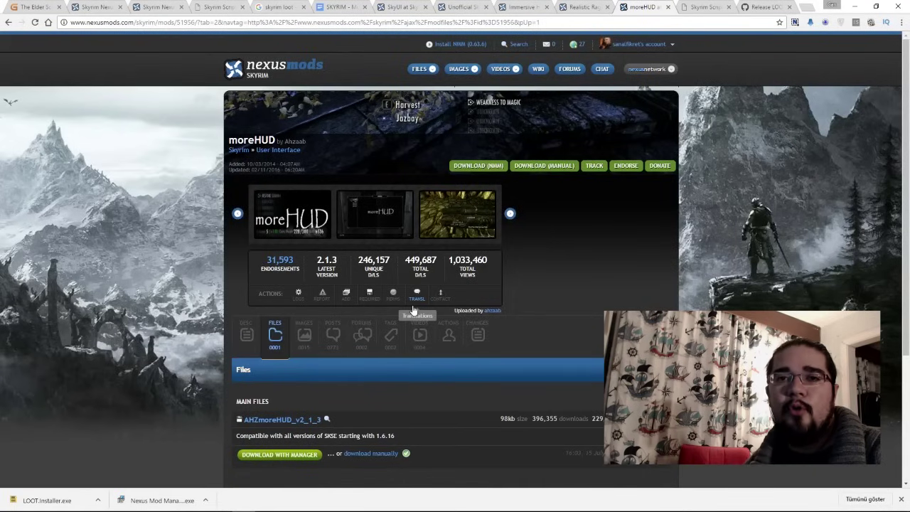
{"action": "scroll", "coordinate": [413, 310], "scroll_direction": "down", "scroll_amount": 2}
{"action": "scroll", "coordinate": [409, 309], "scroll_direction": "up", "scroll_amount": 1}
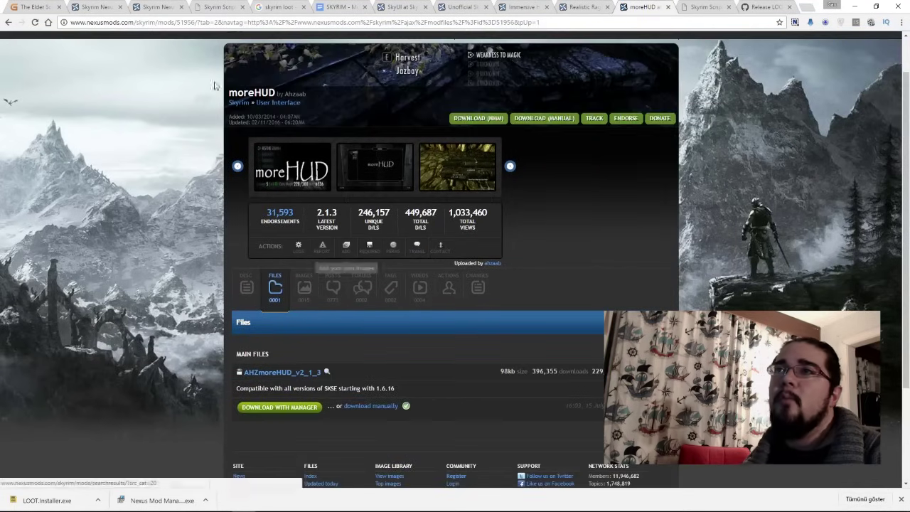
{"action": "left_click", "coordinate": [427, 168]}
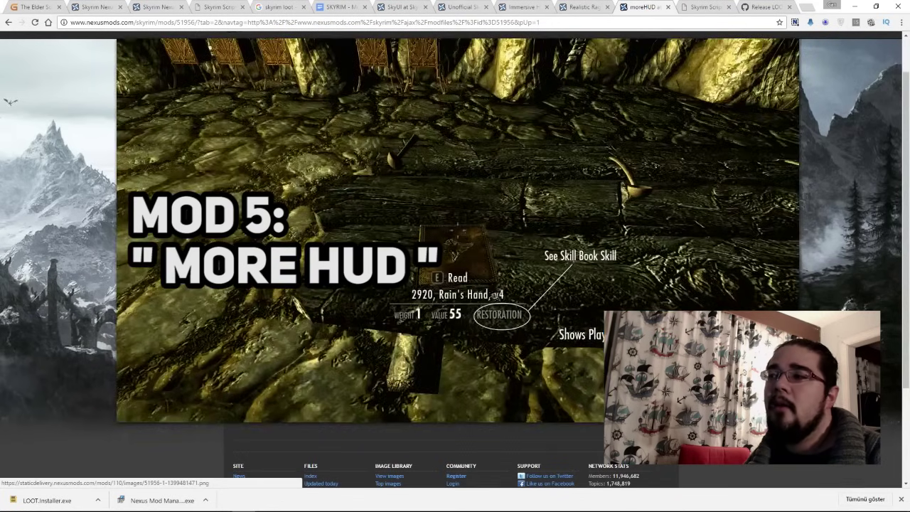
{"action": "left_click", "coordinate": [193, 256]}
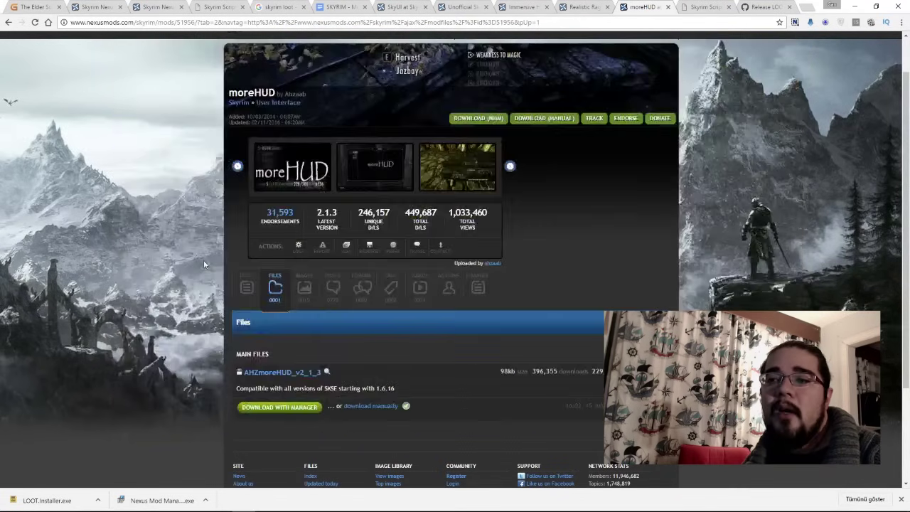
- Download the AHZmoreHUD_v2_1_3 main file with the mod manager, continuing past the required-files notice
{"action": "left_click", "coordinate": [277, 409]}
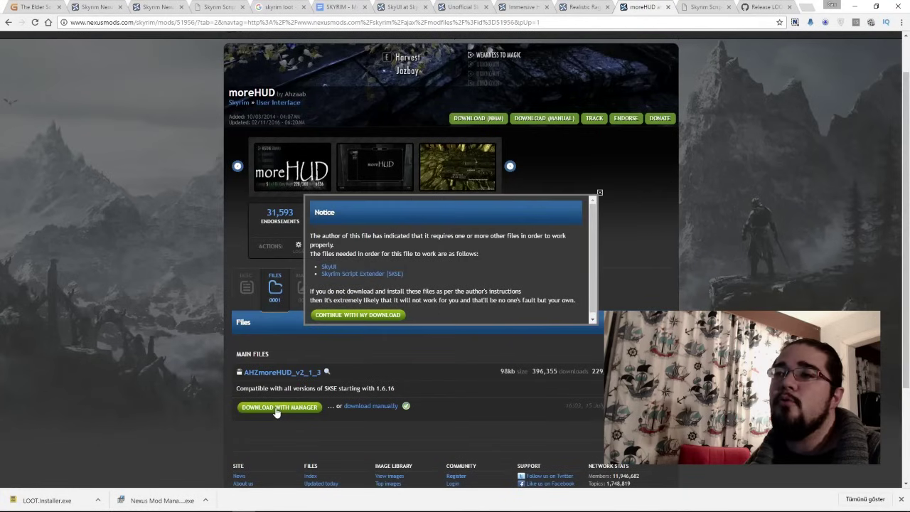
{"action": "left_click", "coordinate": [369, 315]}
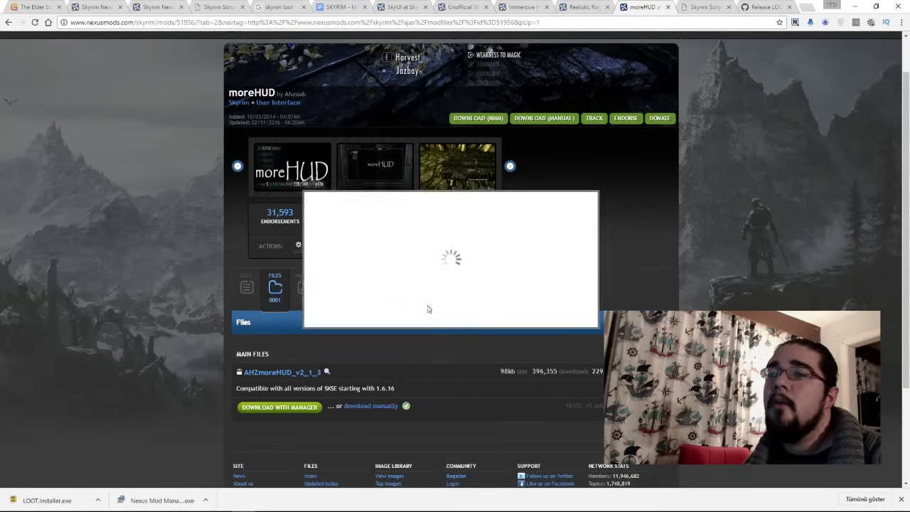
{"action": "left_click", "coordinate": [497, 324]}
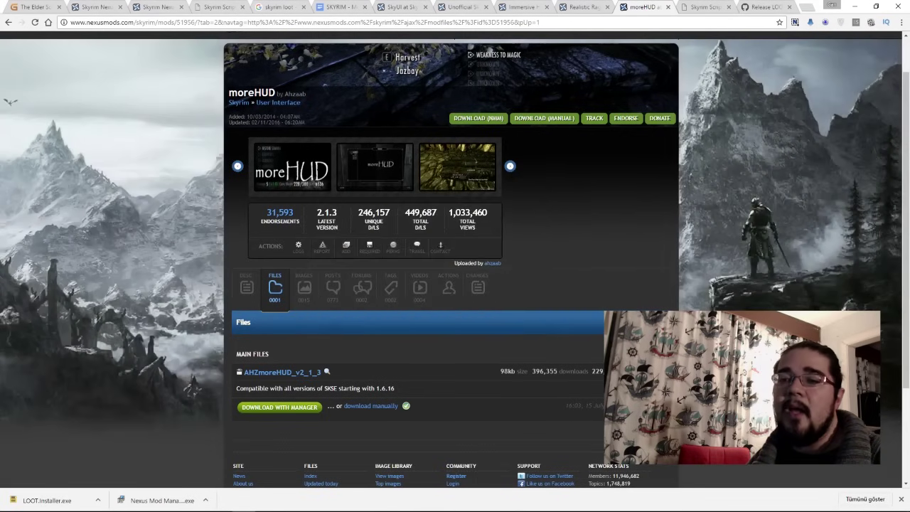
- Switch to Nexus Mod Manager and activate the moreHUD mod under User interfaces
{"action": "mouse_move", "coordinate": [181, 500]}
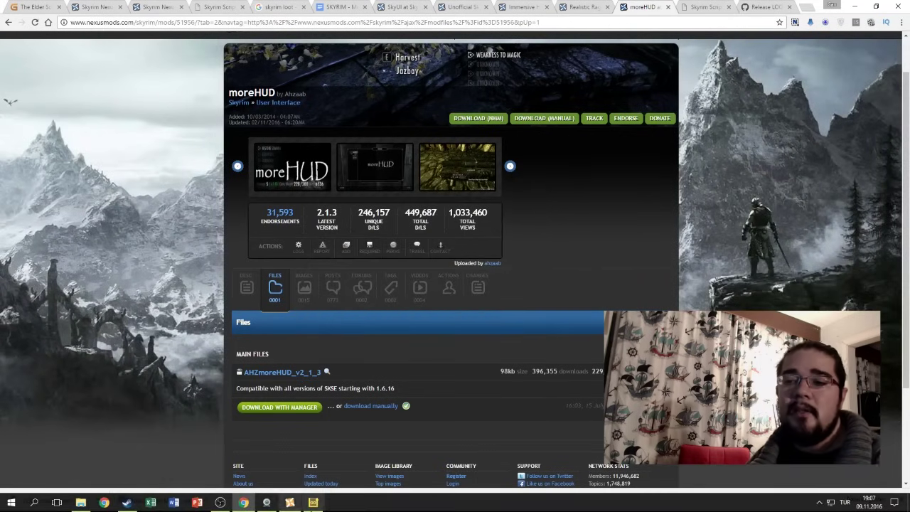
{"action": "left_click", "coordinate": [290, 502]}
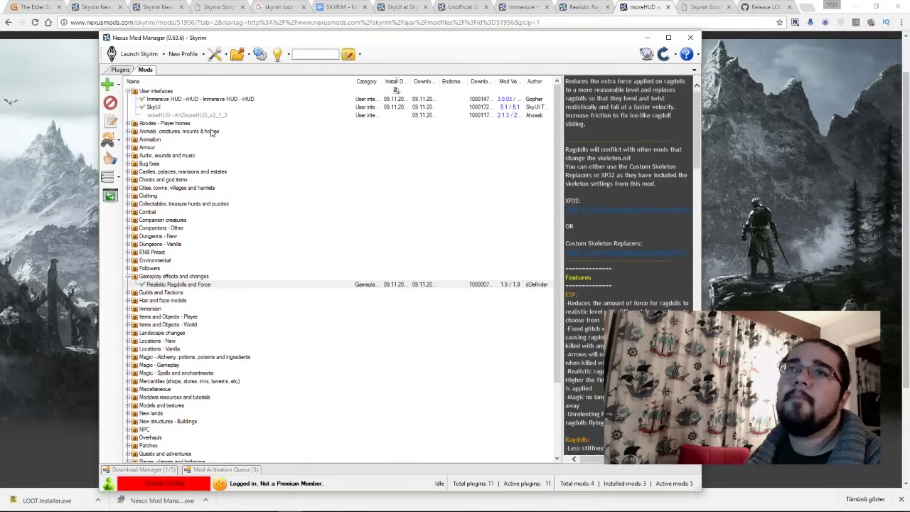
{"action": "left_click", "coordinate": [204, 116]}
{"action": "left_click", "coordinate": [204, 116]}
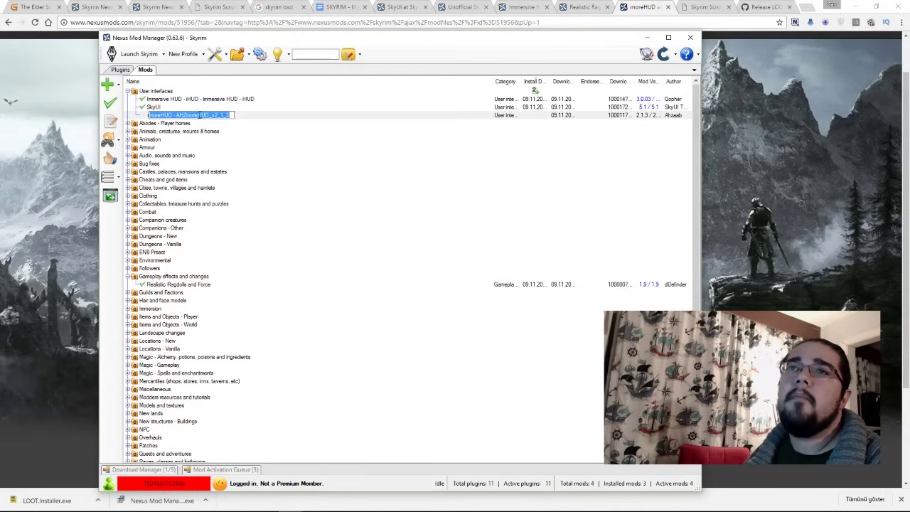
{"action": "double_click", "coordinate": [268, 115]}
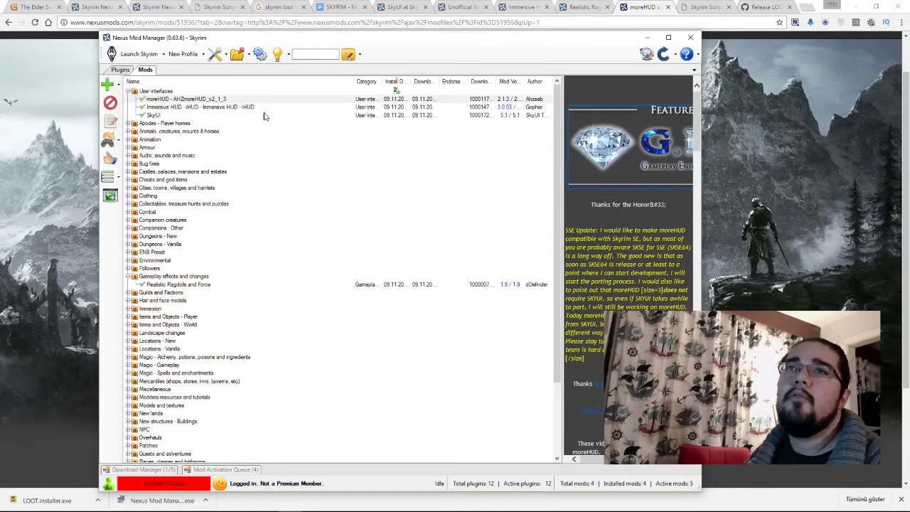
- Deactivate the moreHUD mod under User interfaces and activate it again
{"action": "left_click", "coordinate": [227, 102]}
{"action": "left_click", "coordinate": [227, 102]}
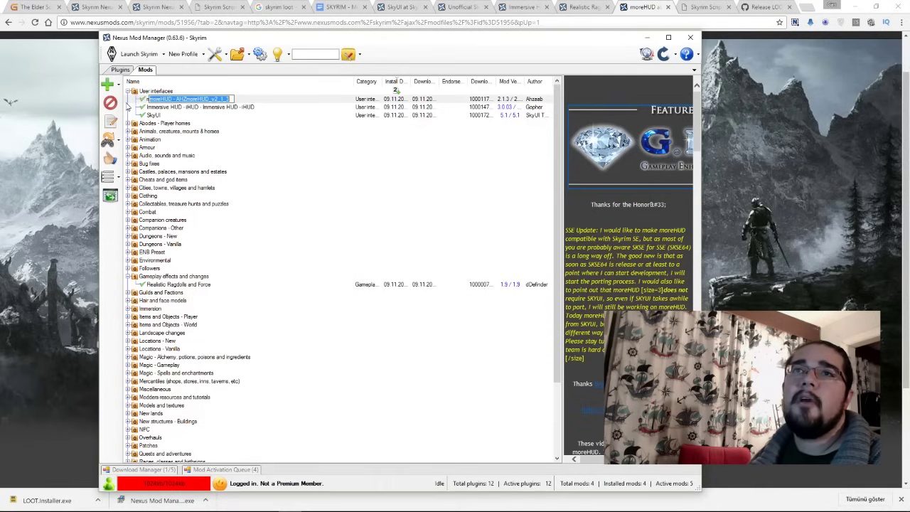
{"action": "left_click", "coordinate": [227, 112]}
{"action": "left_click", "coordinate": [228, 100]}
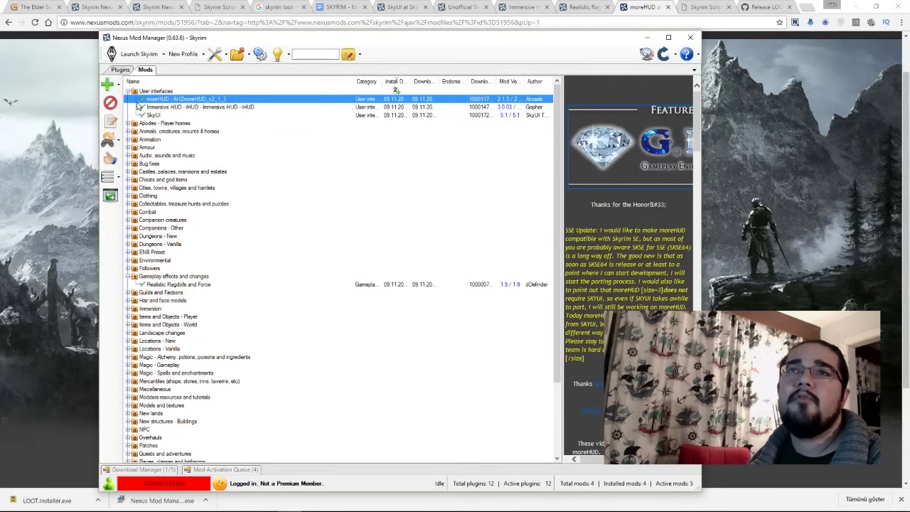
{"action": "left_click", "coordinate": [110, 103]}
{"action": "left_click", "coordinate": [108, 104]}
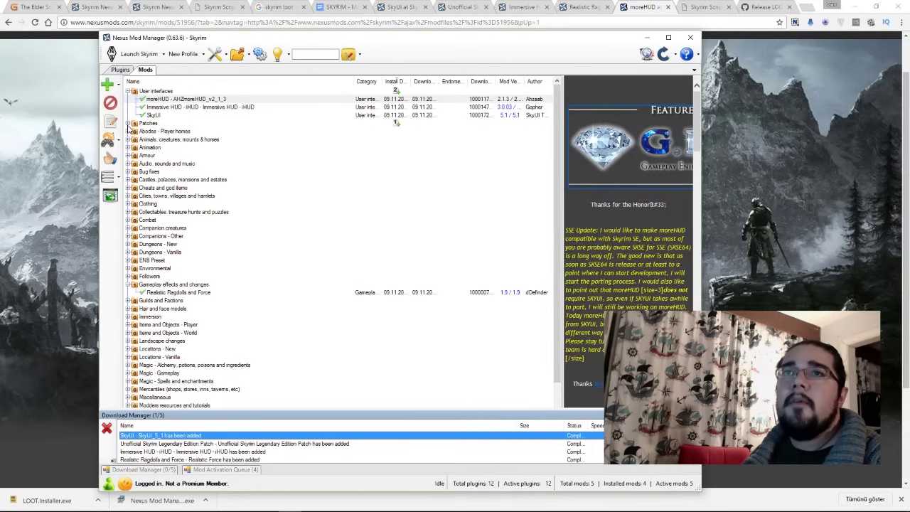
- Expand the Patches category and activate the Unofficial Skyrim Legendary Edition Patch
{"action": "left_click", "coordinate": [128, 123]}
{"action": "left_click", "coordinate": [153, 132]}
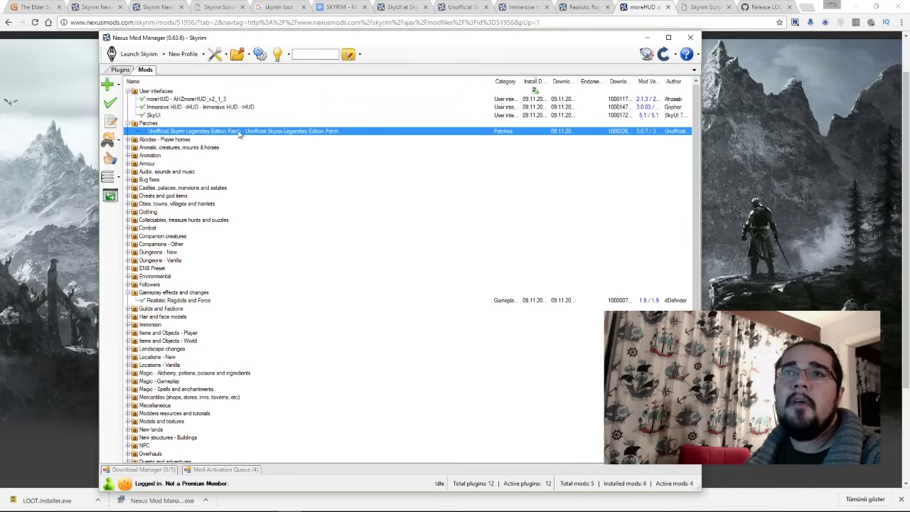
{"action": "left_click", "coordinate": [256, 135]}
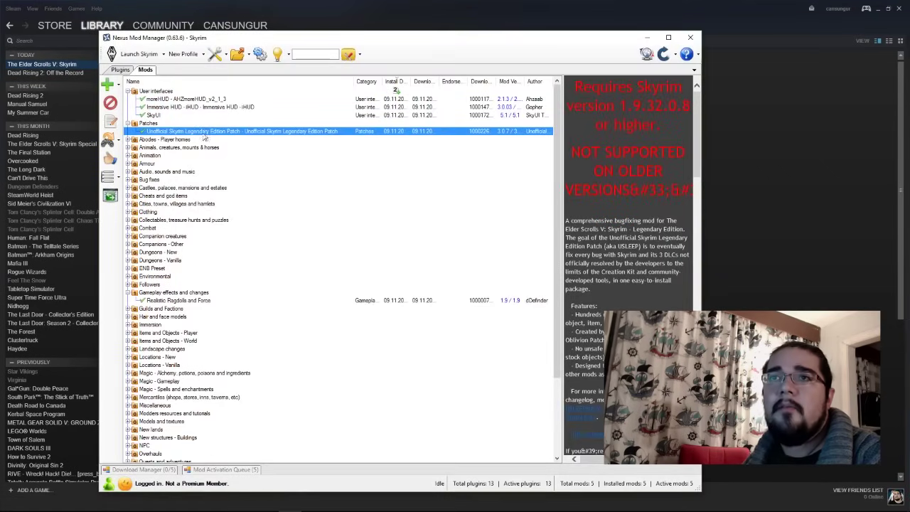
{"action": "left_click", "coordinate": [207, 115]}
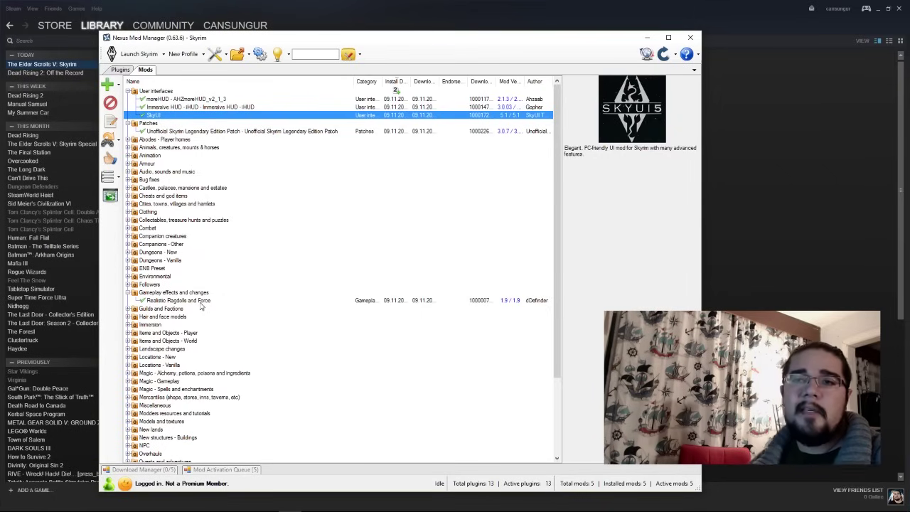
{"action": "mouse_move", "coordinate": [235, 510]}
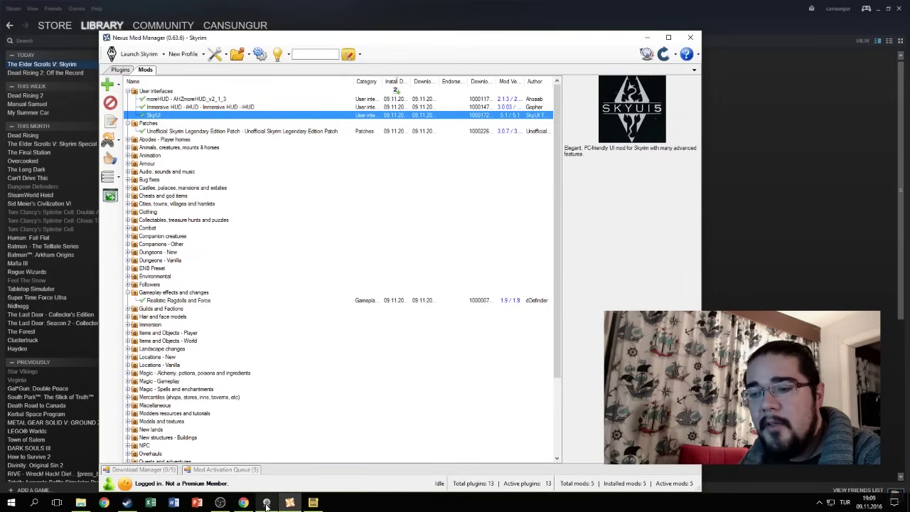
- Switch to LOOT, sort the plugin load order and look through the sorted list
{"action": "left_click", "coordinate": [290, 480]}
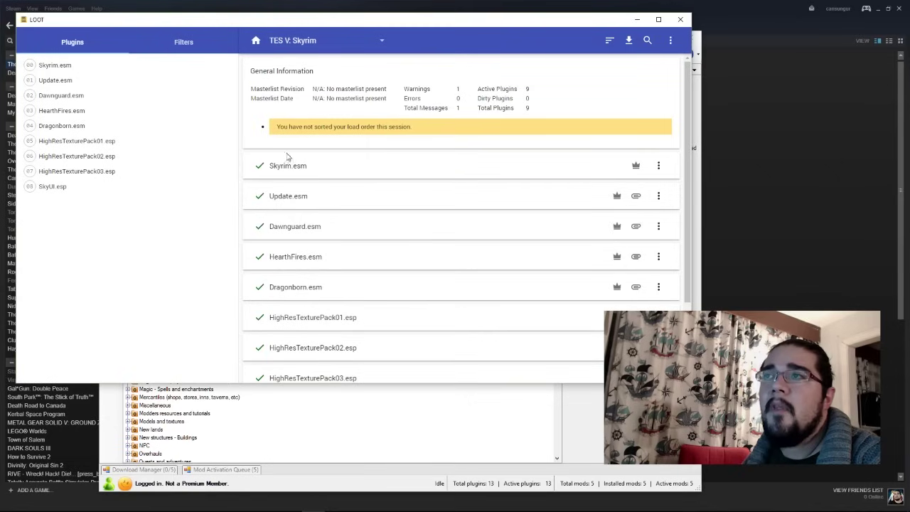
{"action": "left_click", "coordinate": [611, 41]}
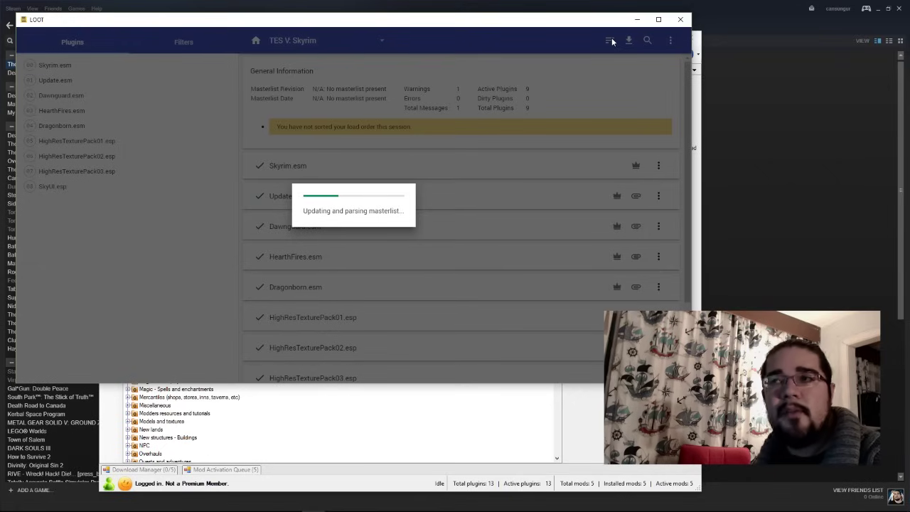
{"action": "scroll", "coordinate": [491, 223], "scroll_direction": "down", "scroll_amount": 10}
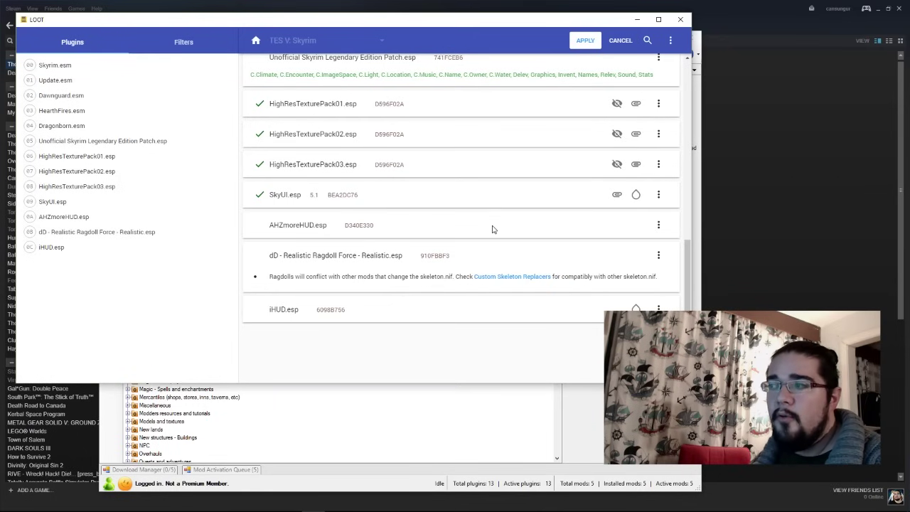
{"action": "scroll", "coordinate": [492, 229], "scroll_direction": "up", "scroll_amount": 10}
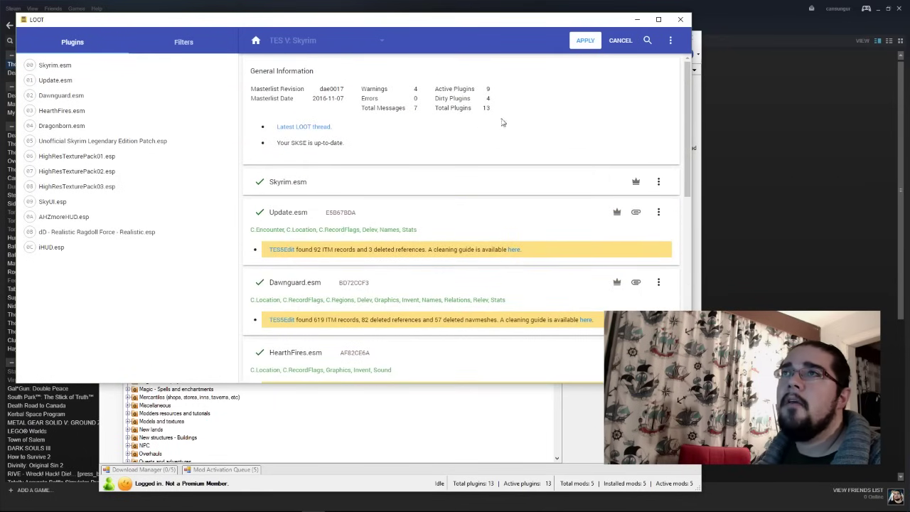
- Switch to Steam, start the Skyrim launcher and check the enabled plugins in its data files
{"action": "key", "text": "alt+Tab"}
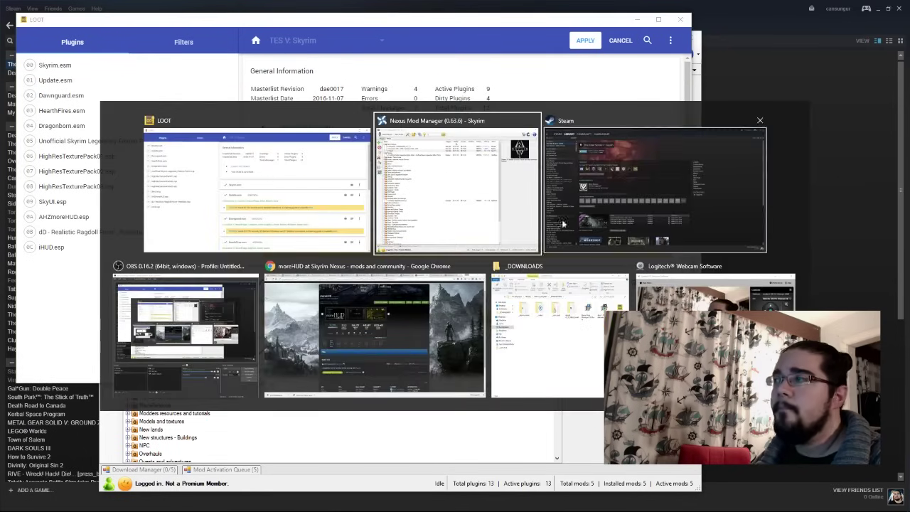
{"action": "left_click", "coordinate": [589, 207]}
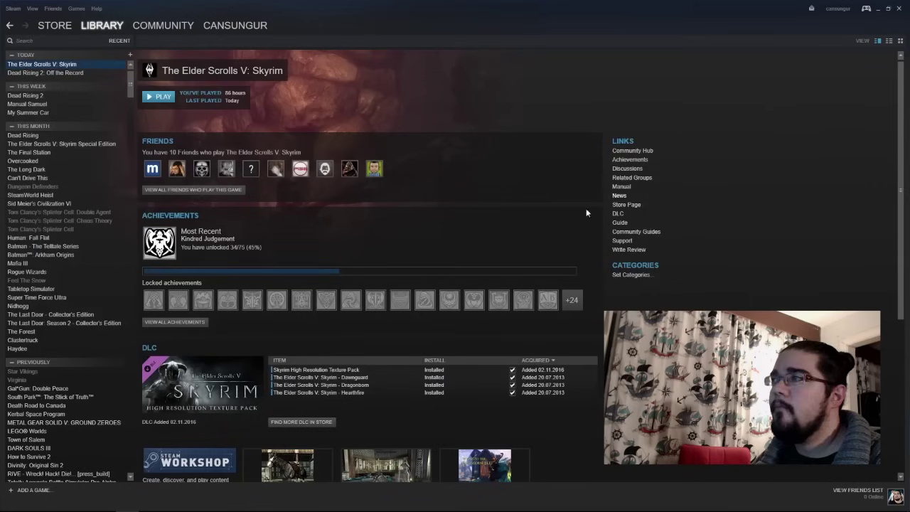
{"action": "left_click", "coordinate": [161, 100]}
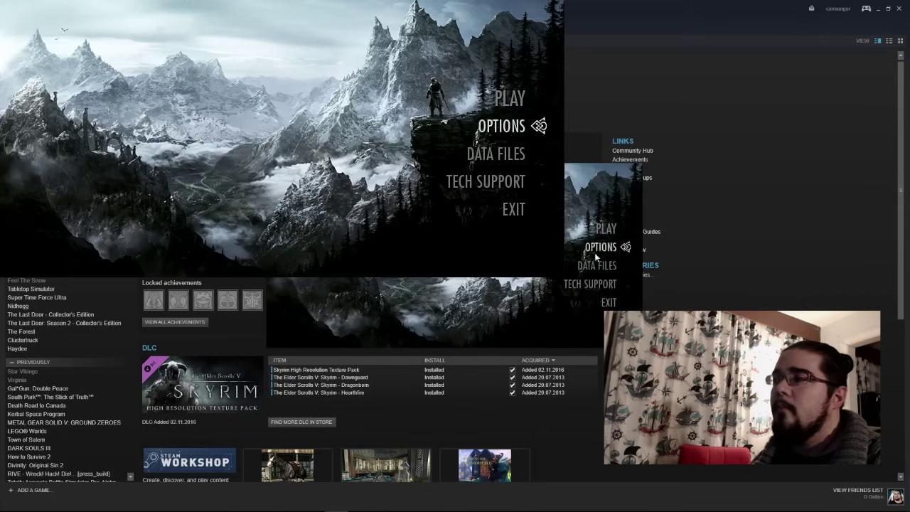
{"action": "left_click", "coordinate": [604, 270]}
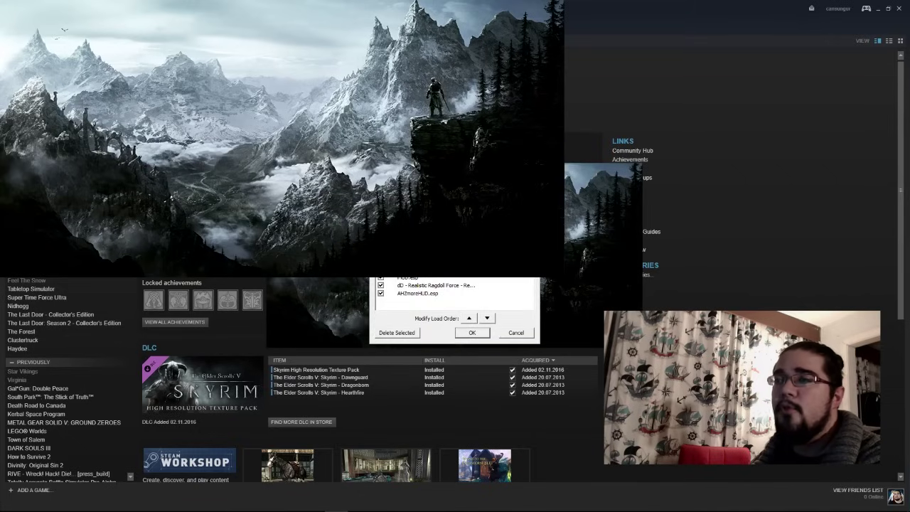
{"action": "left_click", "coordinate": [509, 335]}
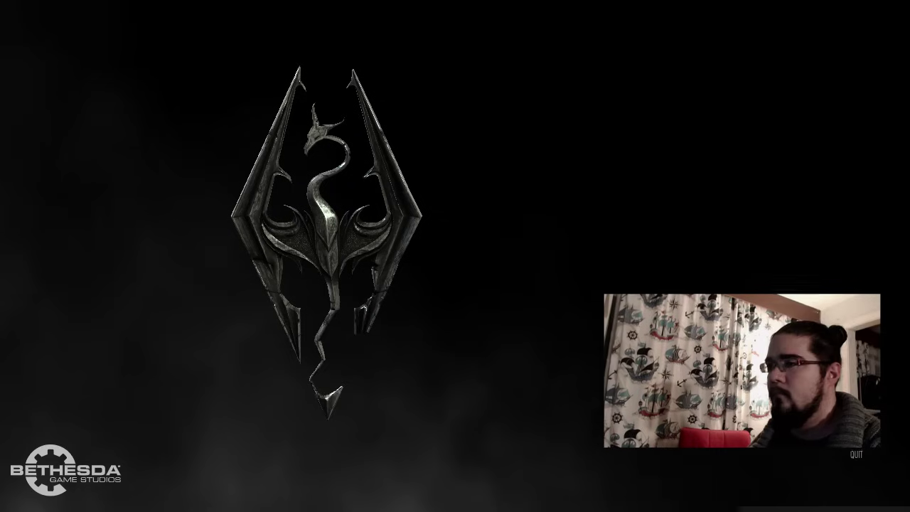
- Continue from the last saved game and walk the character around the clearing
{"action": "key", "text": "Return"}
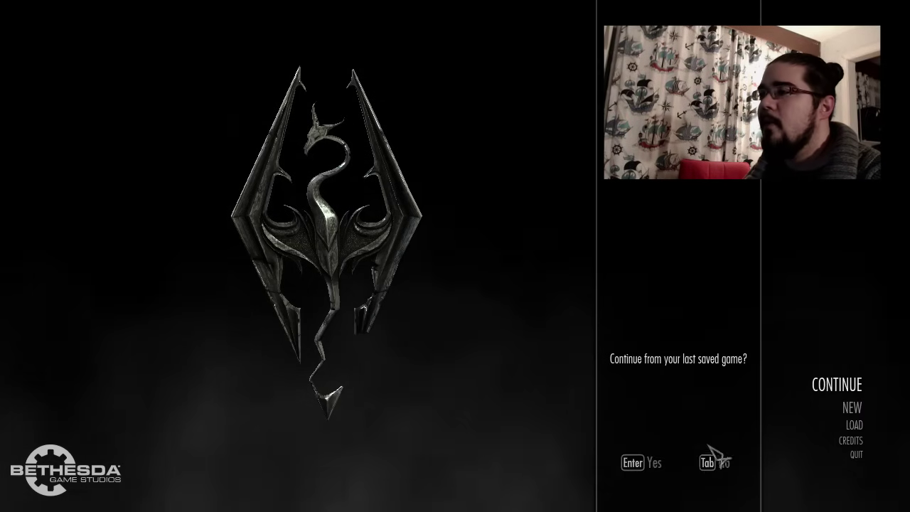
{"action": "left_click", "coordinate": [653, 462]}
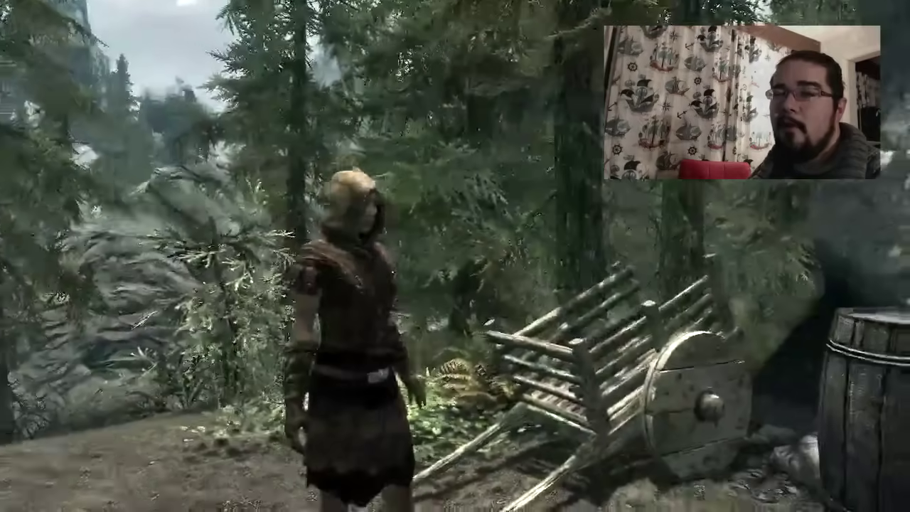
{"action": "key", "text": "w"}
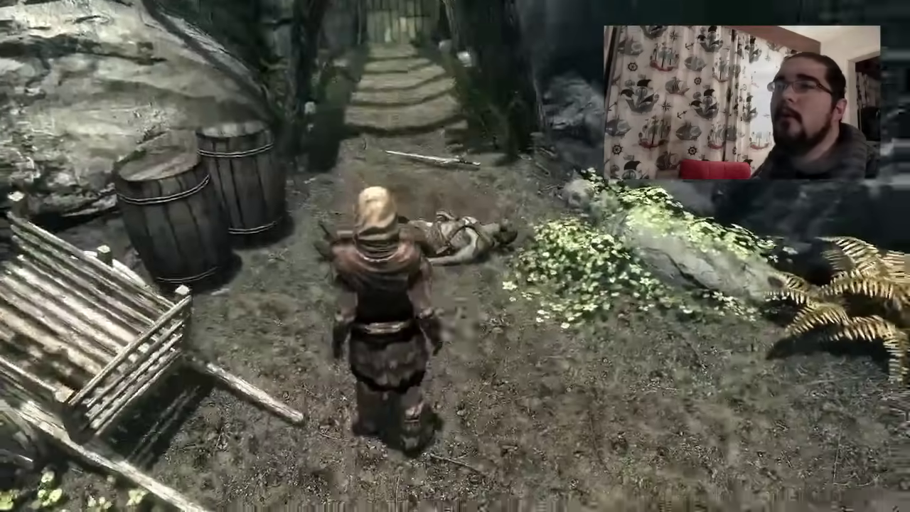
{"action": "key", "text": "w"}
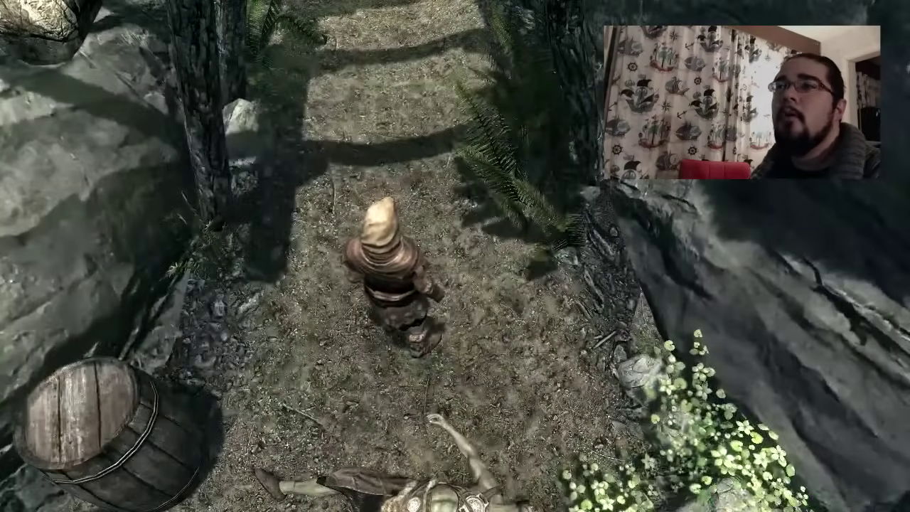
{"action": "key", "text": "w"}
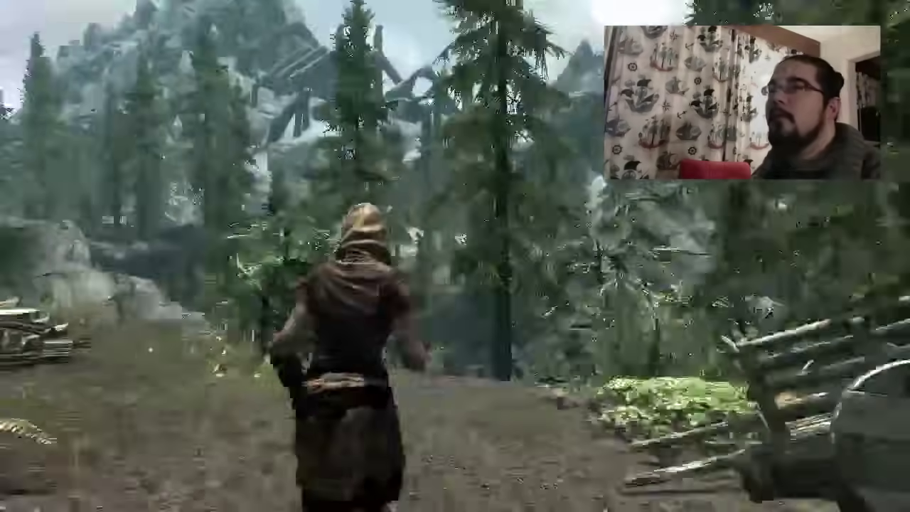
- Equip the Iron Greatsword from the inventory and look through the weapon, apparel, potion and food categories
{"action": "key", "text": "i"}
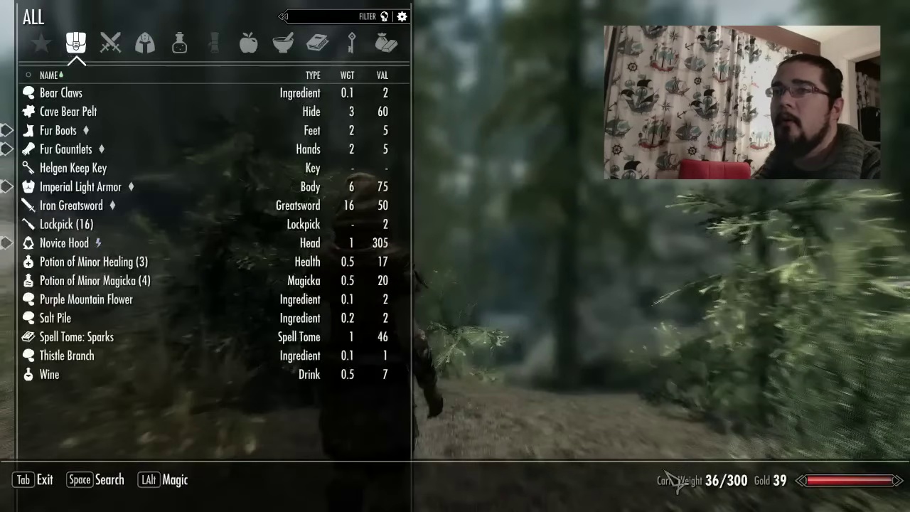
{"action": "left_click", "coordinate": [132, 206]}
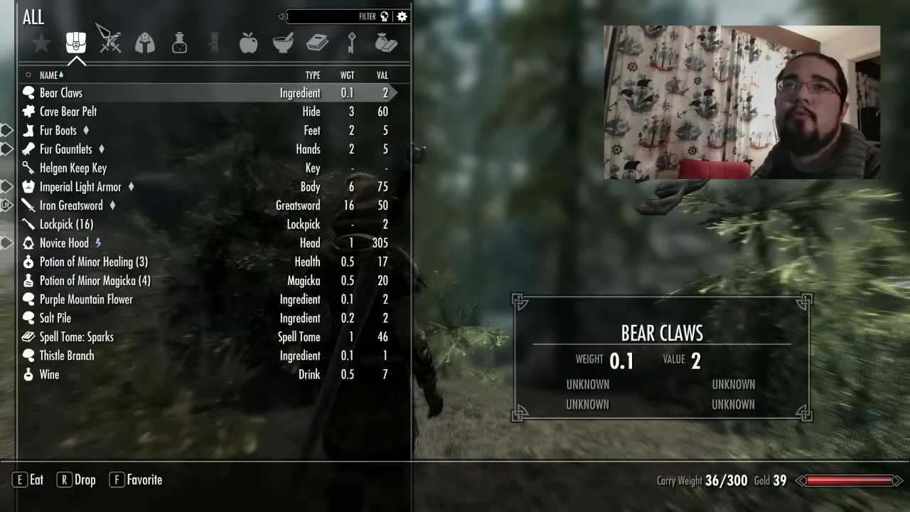
{"action": "left_click", "coordinate": [107, 39]}
{"action": "left_click", "coordinate": [143, 43]}
{"action": "left_click", "coordinate": [184, 49]}
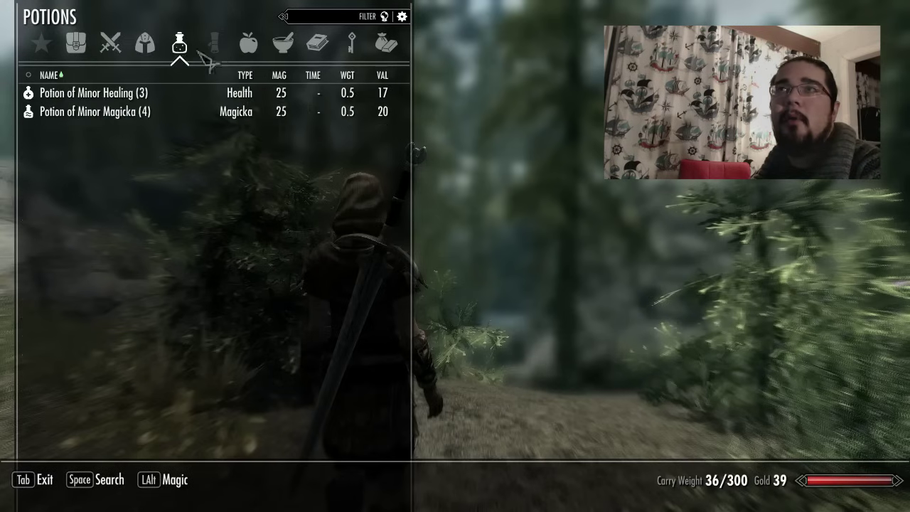
{"action": "left_click", "coordinate": [248, 51]}
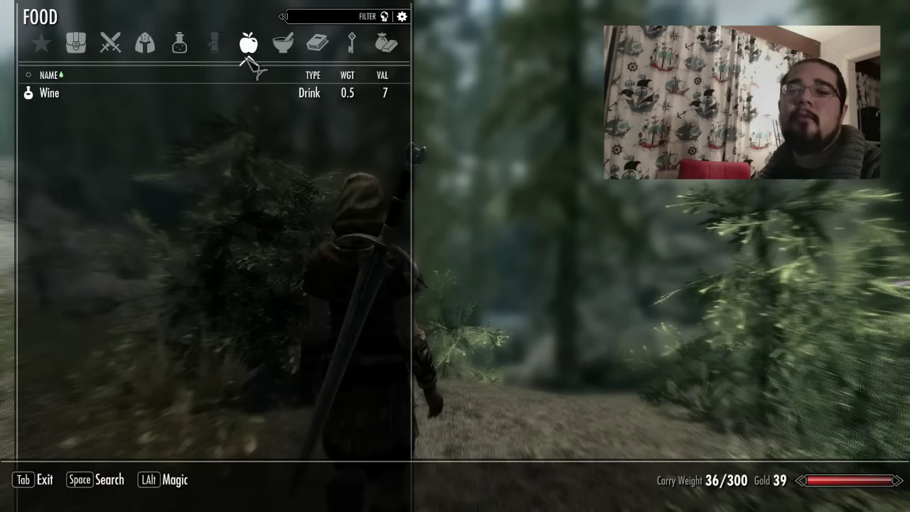
{"action": "mouse_move", "coordinate": [309, 190]}
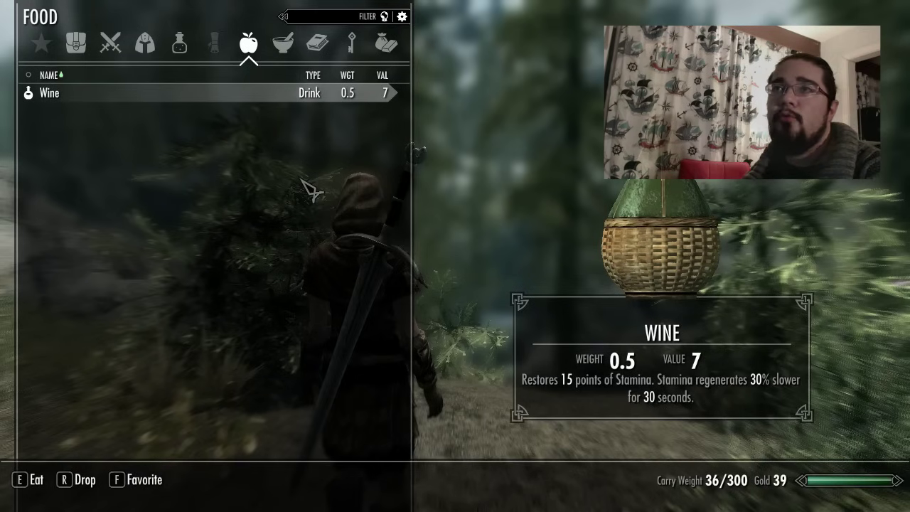
{"action": "key", "text": "Tab"}
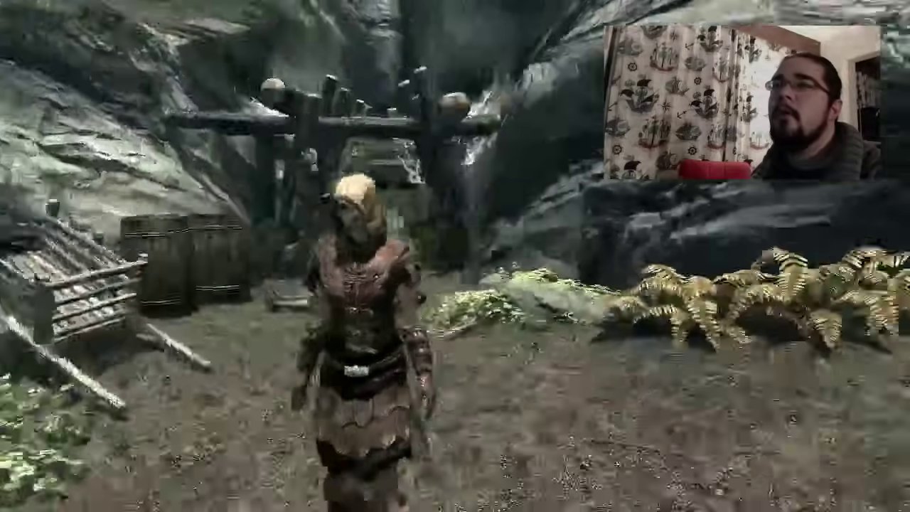
- Reopen the inventory after walking a little and browse its categories from all items to ingredients
{"action": "key", "text": "w"}
{"action": "key", "text": "w"}
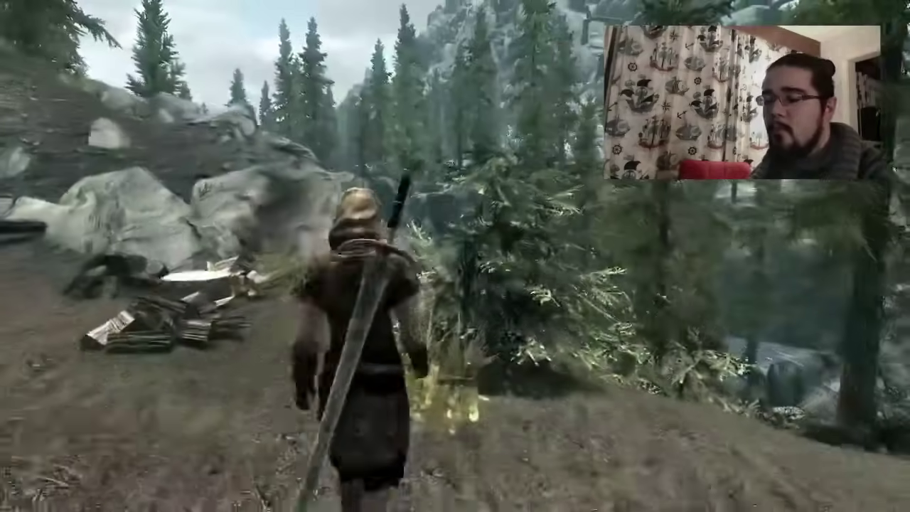
{"action": "key", "text": "i"}
{"action": "left_click", "coordinate": [76, 43]}
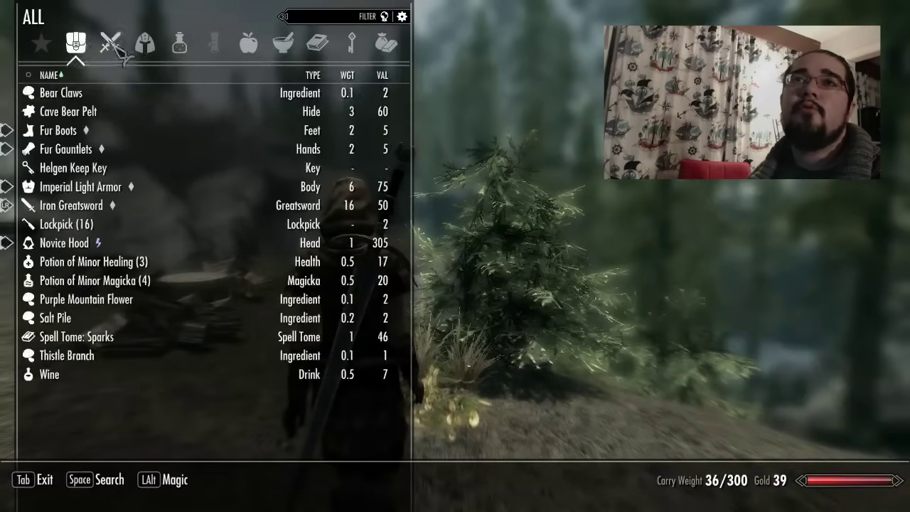
{"action": "left_click", "coordinate": [111, 43]}
{"action": "left_click", "coordinate": [145, 43]}
{"action": "left_click", "coordinate": [180, 43]}
{"action": "left_click", "coordinate": [248, 43]}
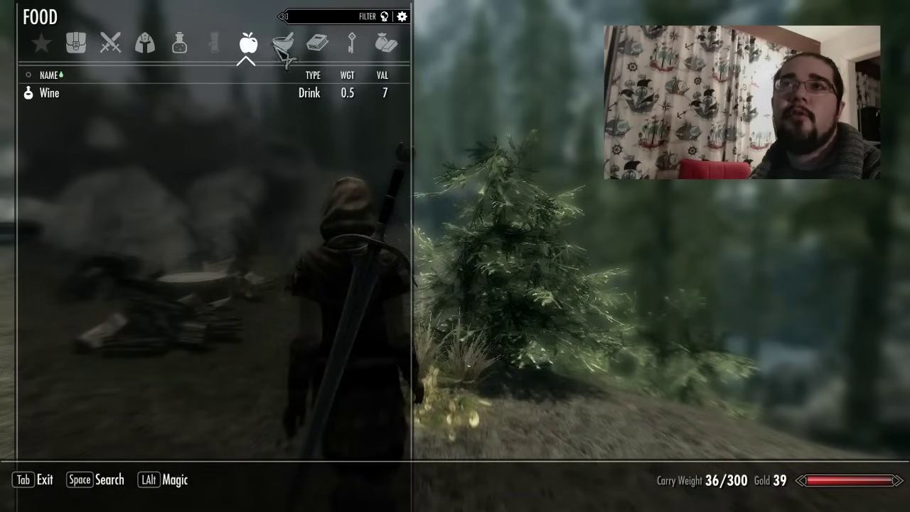
{"action": "left_click", "coordinate": [282, 43]}
- Sort the ingredients list by value, weight, type and name in turn
{"action": "left_click", "coordinate": [384, 75]}
{"action": "left_click", "coordinate": [347, 74]}
{"action": "left_click", "coordinate": [314, 75]}
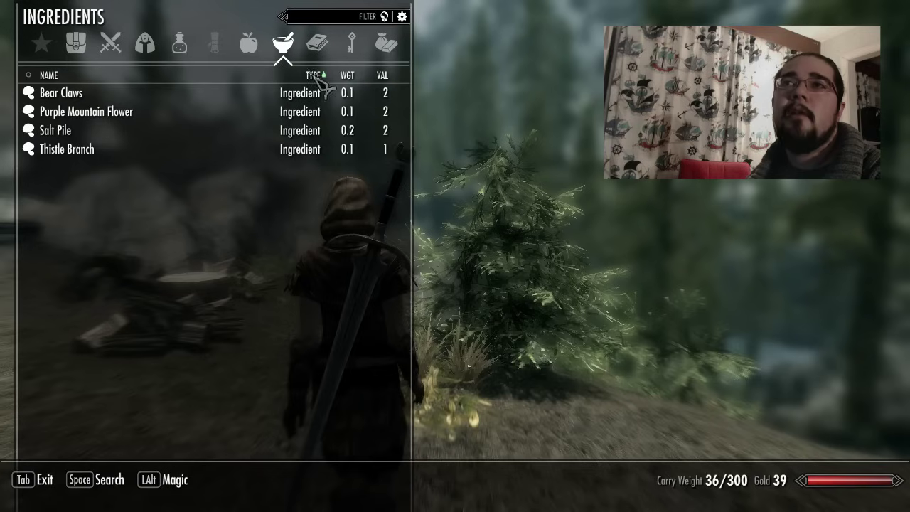
{"action": "left_click", "coordinate": [71, 75]}
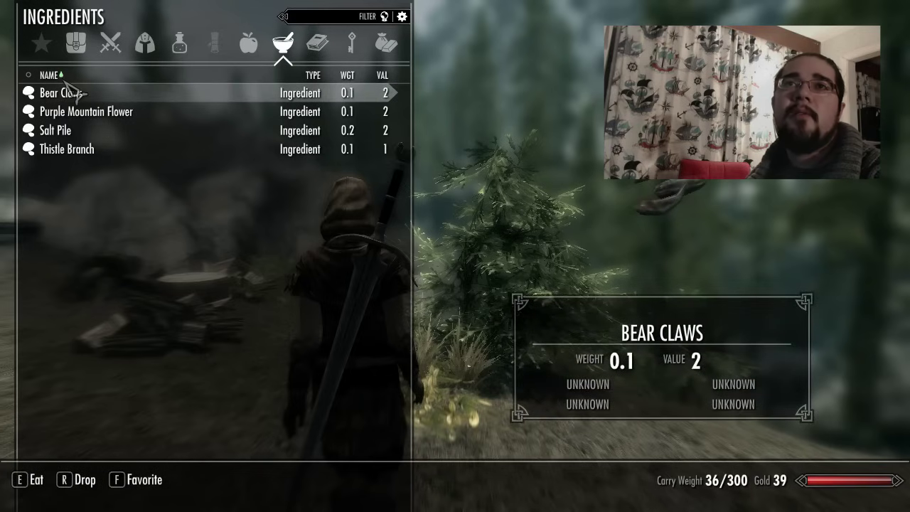
- Sort the list of all inventory items by equipped status and leave the inventory
{"action": "left_click", "coordinate": [75, 43]}
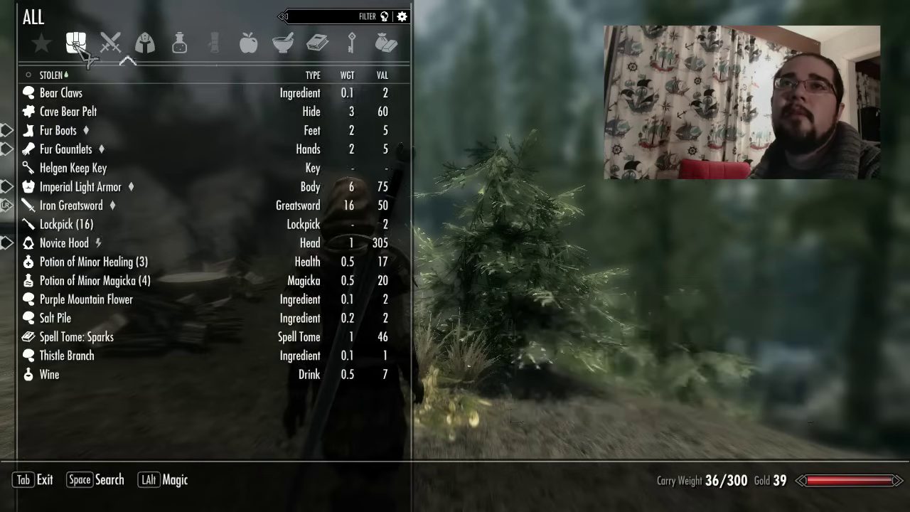
{"action": "left_click", "coordinate": [50, 75]}
{"action": "left_click", "coordinate": [51, 75]}
{"action": "left_click", "coordinate": [56, 79]}
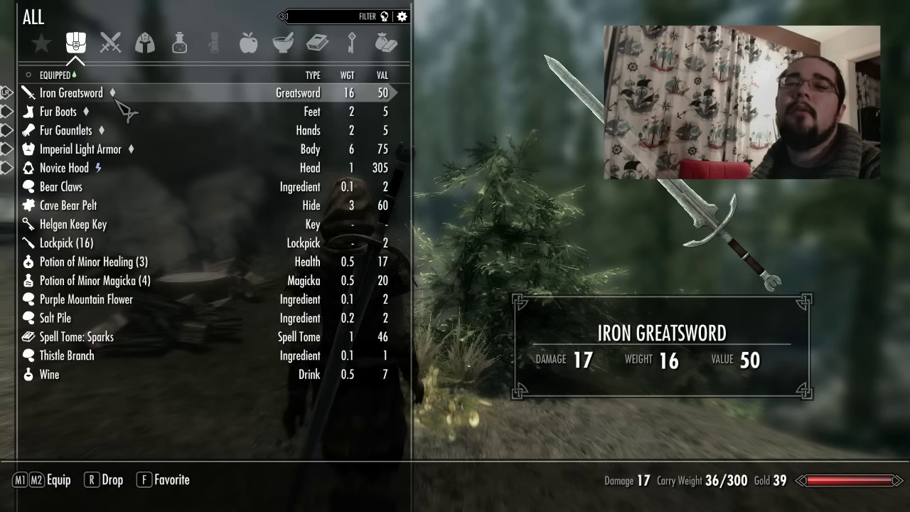
{"action": "key", "text": "Tab"}
- Walk the character across the clearing to the thistle plant and examine its on-screen item information
{"action": "key", "text": "w"}
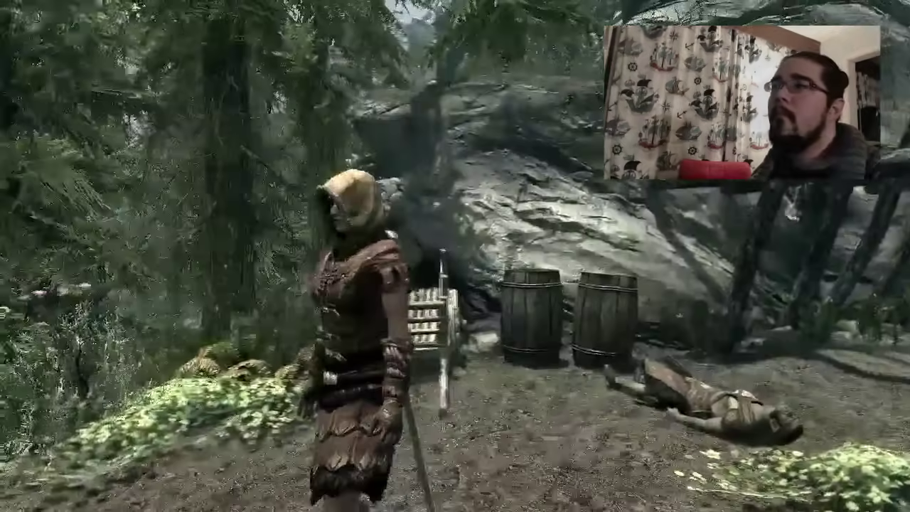
{"action": "key", "text": "w"}
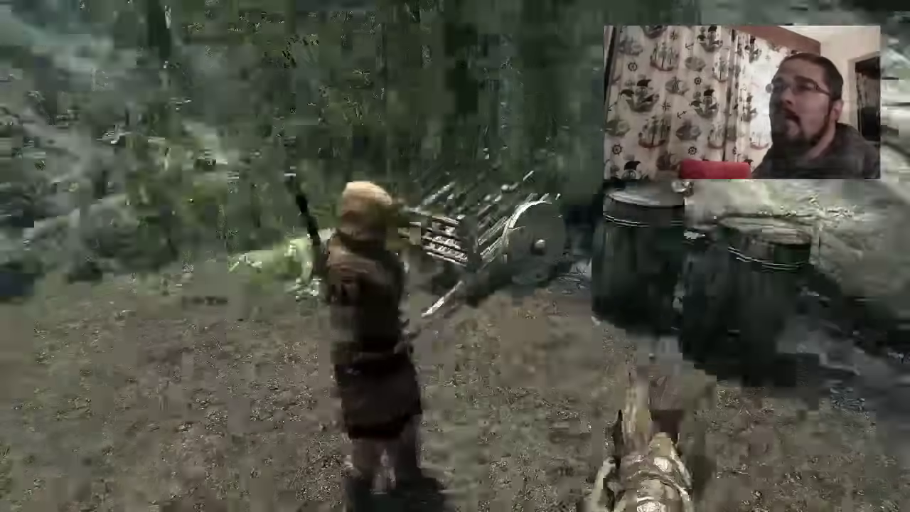
{"action": "key", "text": "w"}
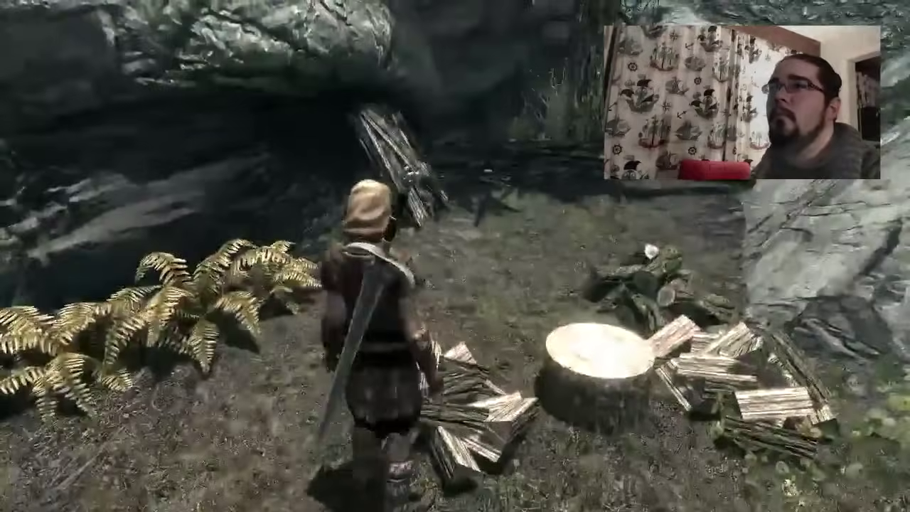
{"action": "key", "text": "w"}
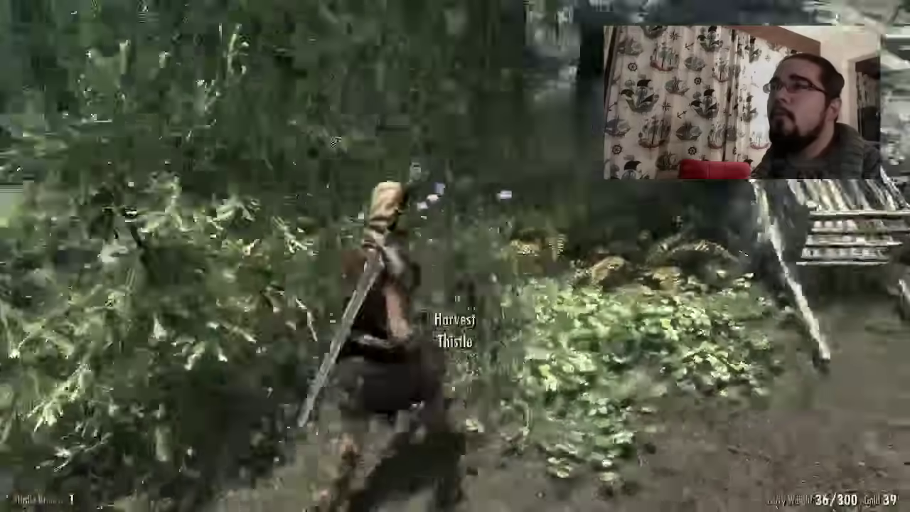
{"action": "key", "text": "w"}
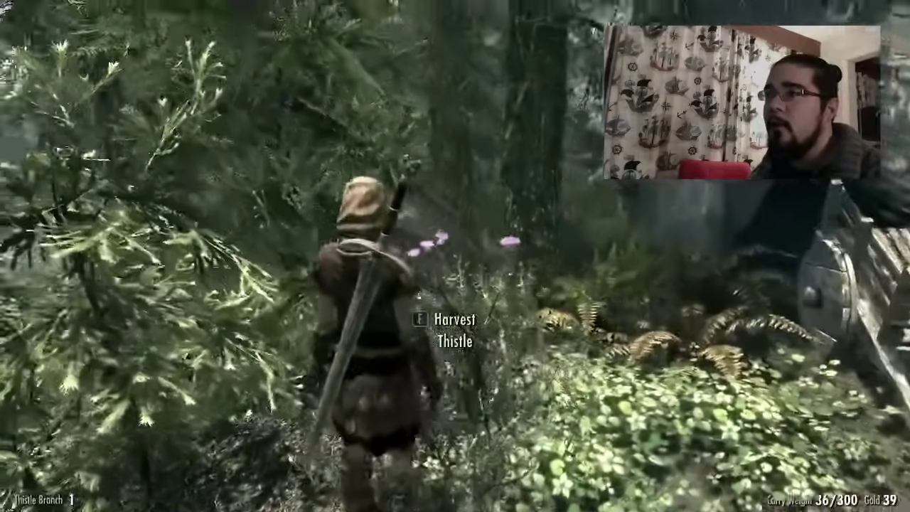
{"action": "key", "text": "w"}
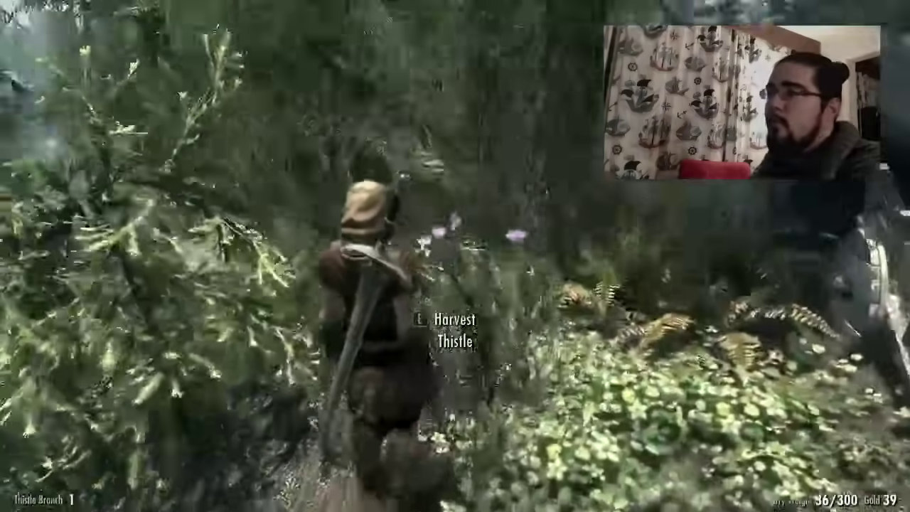
{"action": "key", "text": "w"}
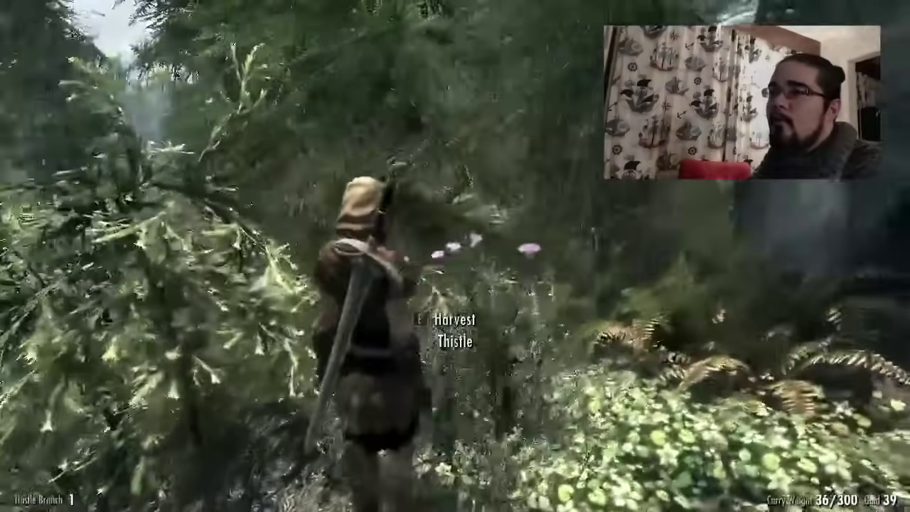